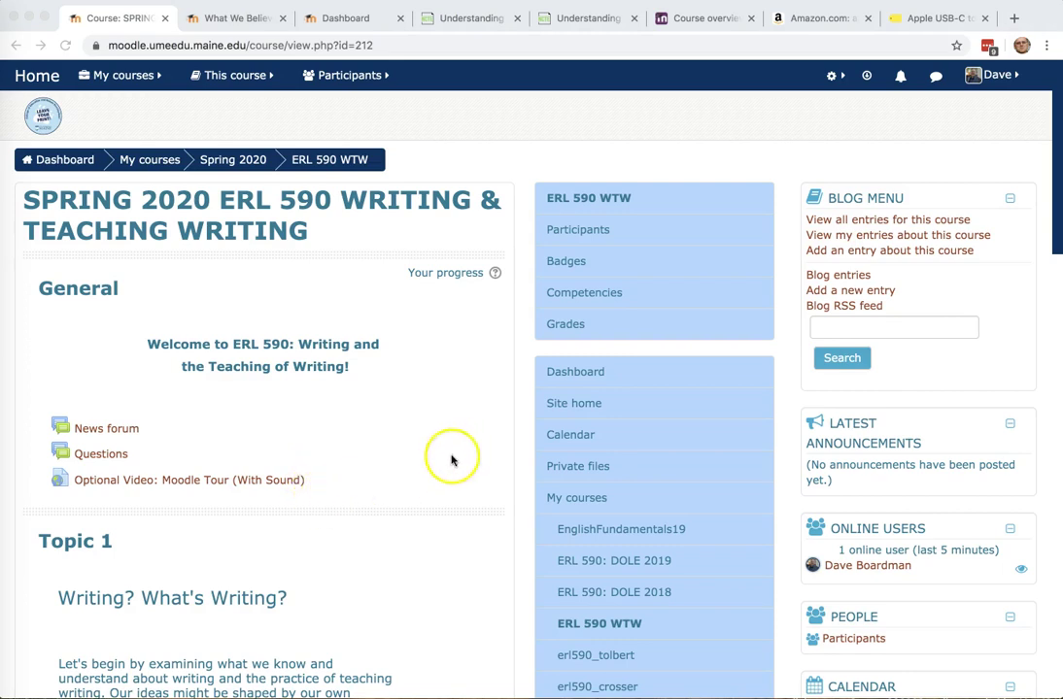
# Look at the empty News forum, then open the Questions forum from the General section.
pyautogui.click(106, 428)
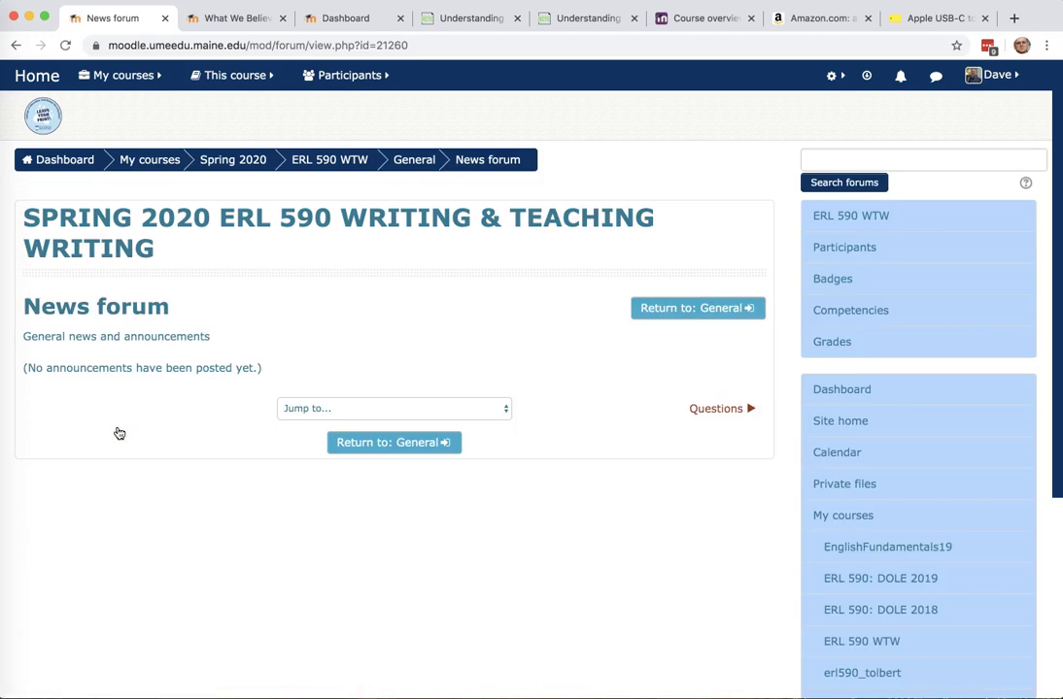
pyautogui.click(16, 47)
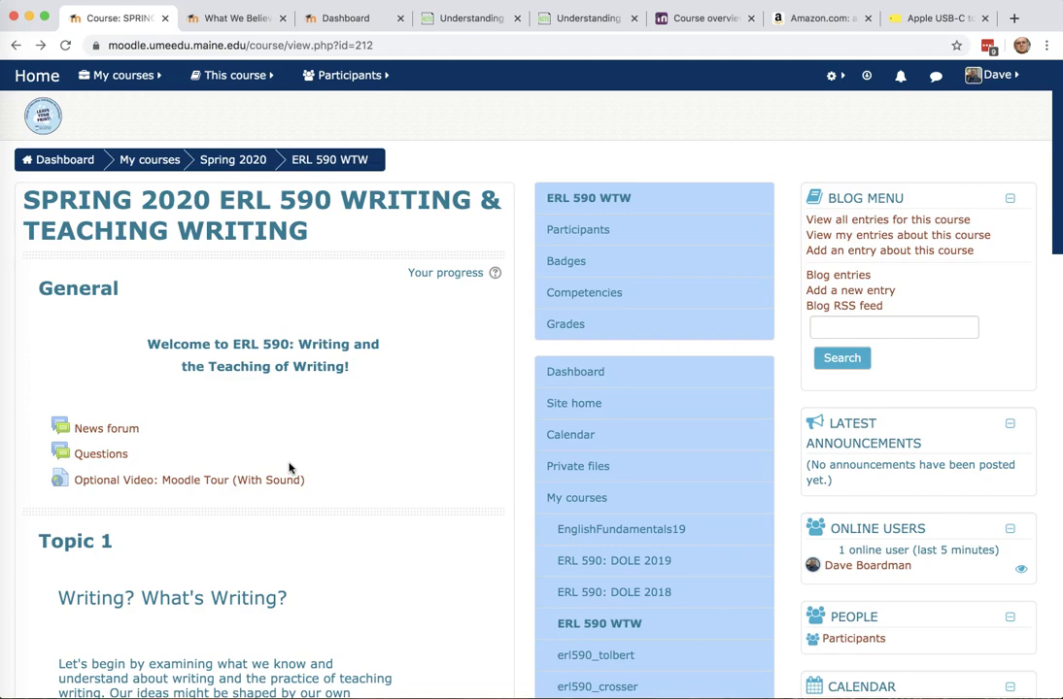
pyautogui.click(108, 458)
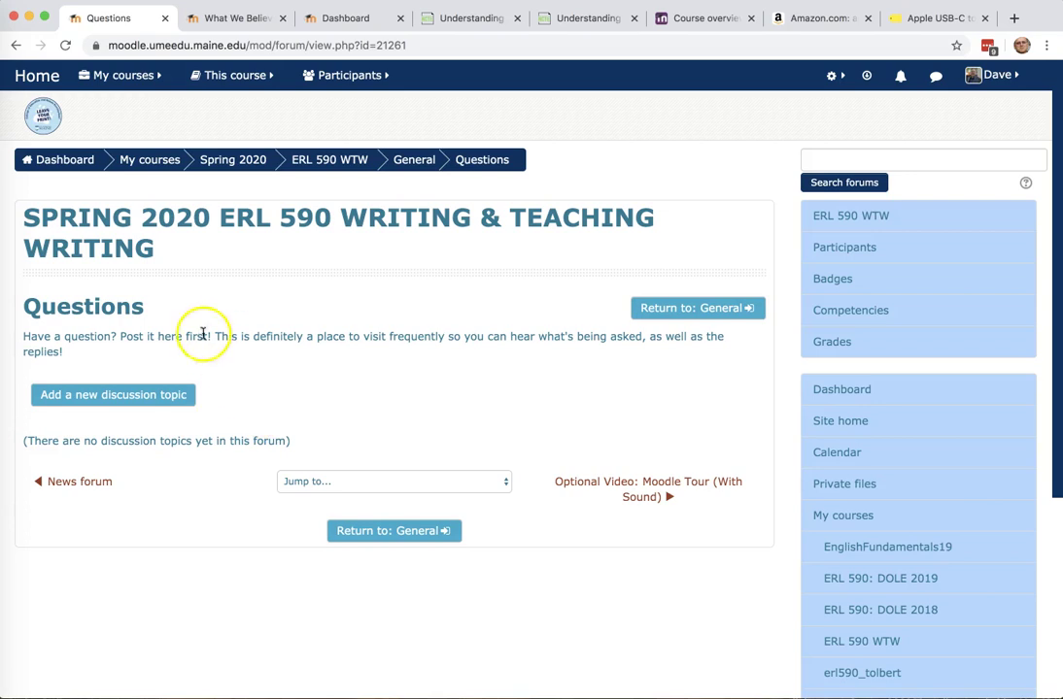
# Open a blank new discussion topic form in Questions and look over its Subject and Message fields.
pyautogui.click(126, 396)
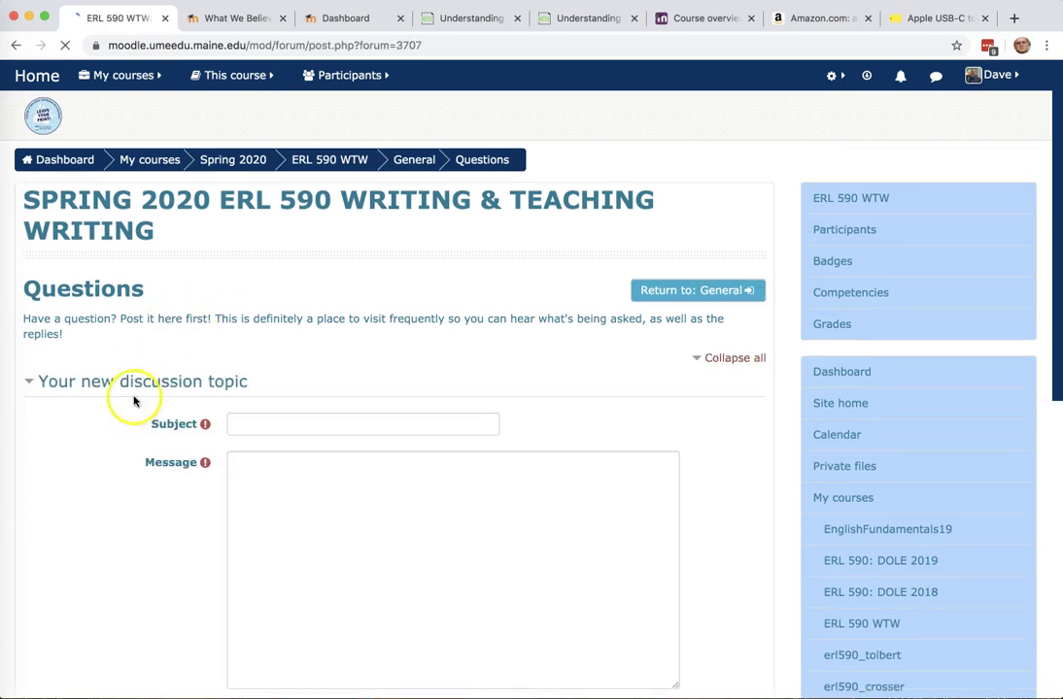
pyautogui.click(280, 424)
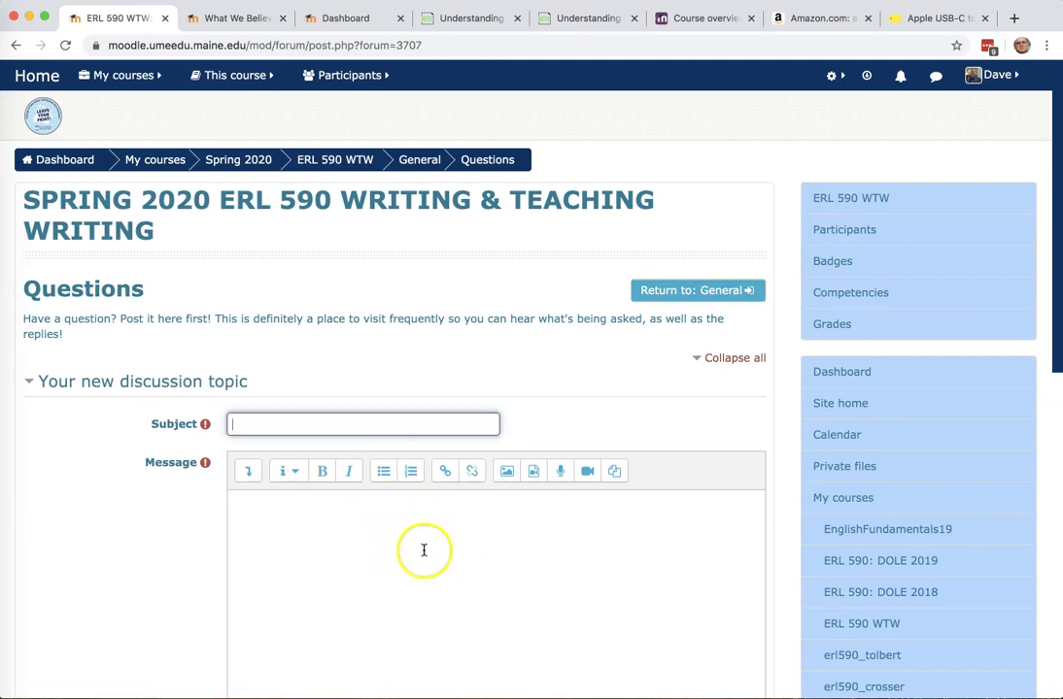
pyautogui.scroll(-8, 434, 562)
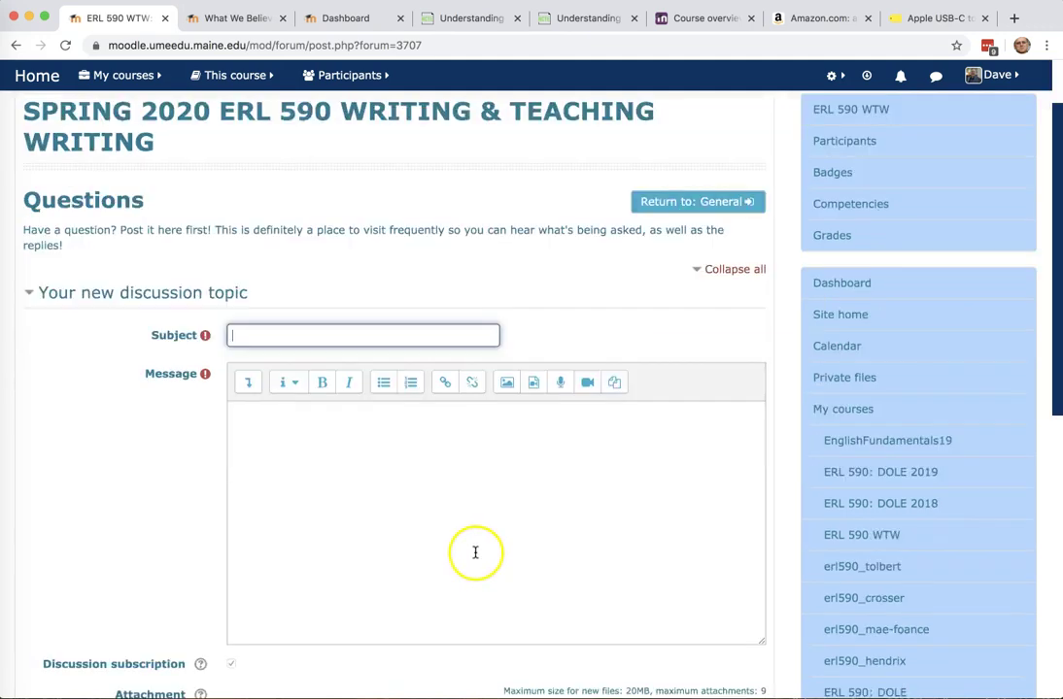
pyautogui.scroll(-1, 456, 549)
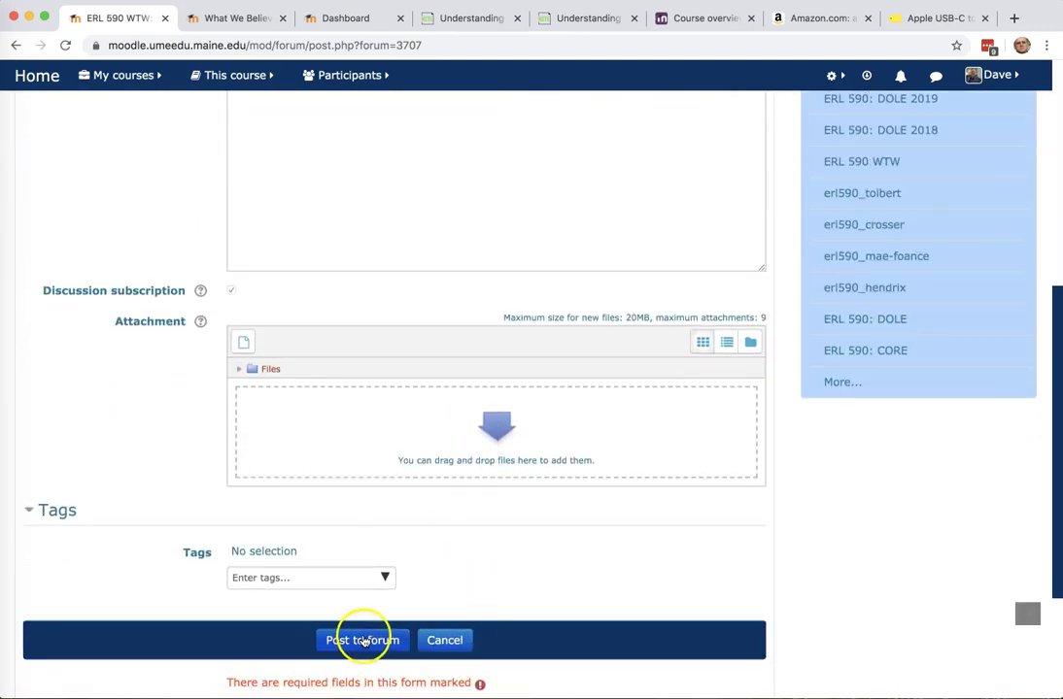
pyautogui.scroll(6, 432, 565)
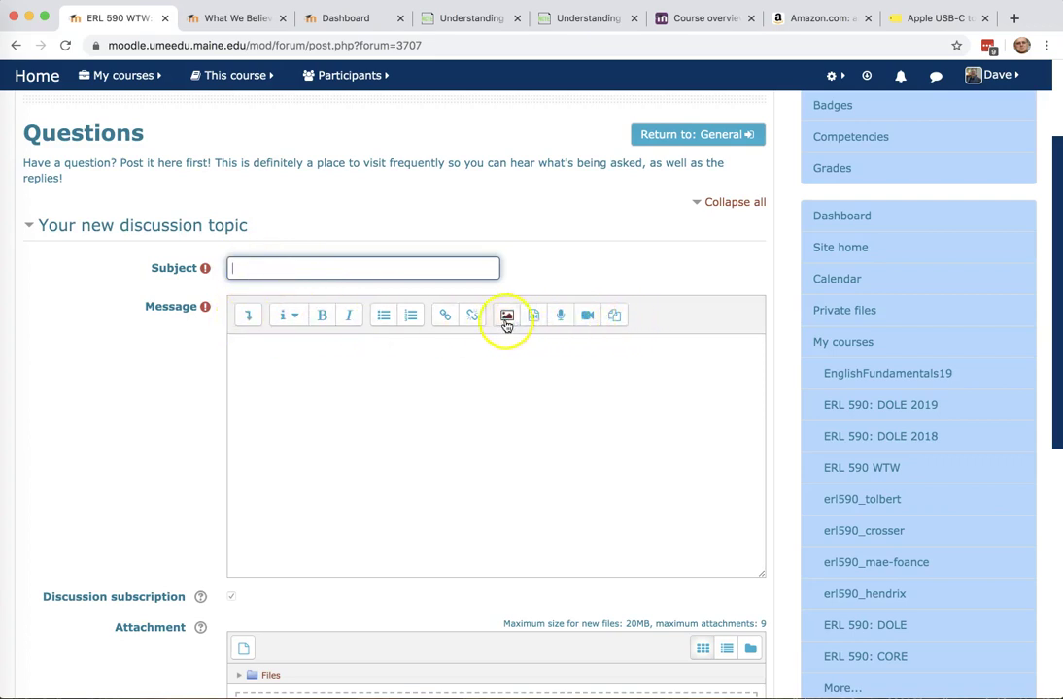
# Expand the message editor's full formatting toolbar, then collapse it back to basic buttons.
pyautogui.click(250, 321)
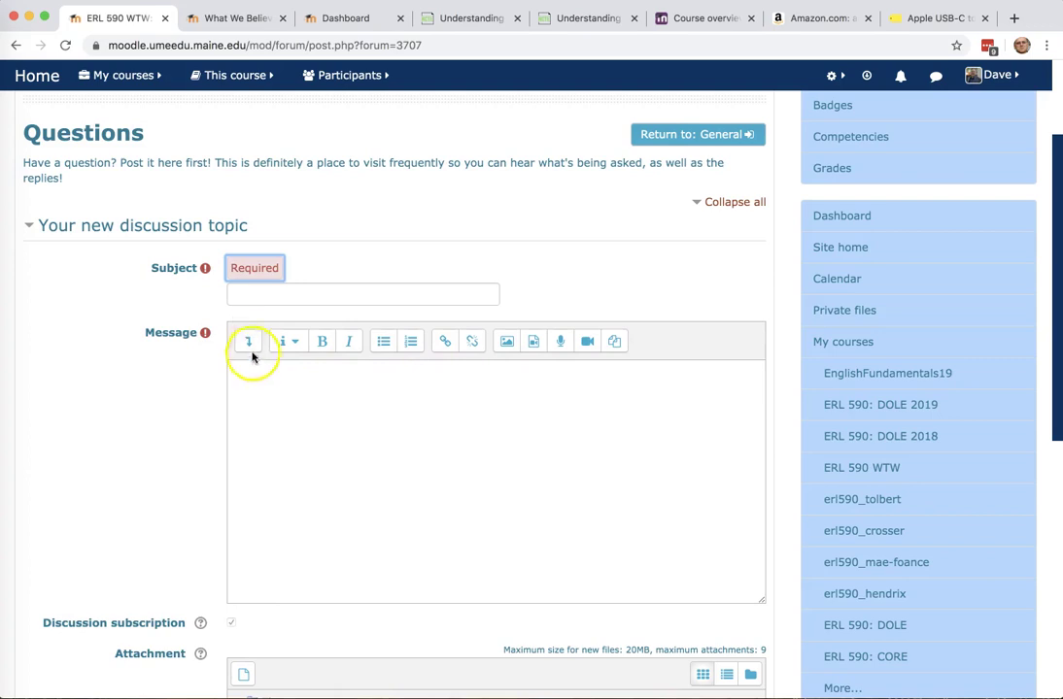
pyautogui.click(249, 342)
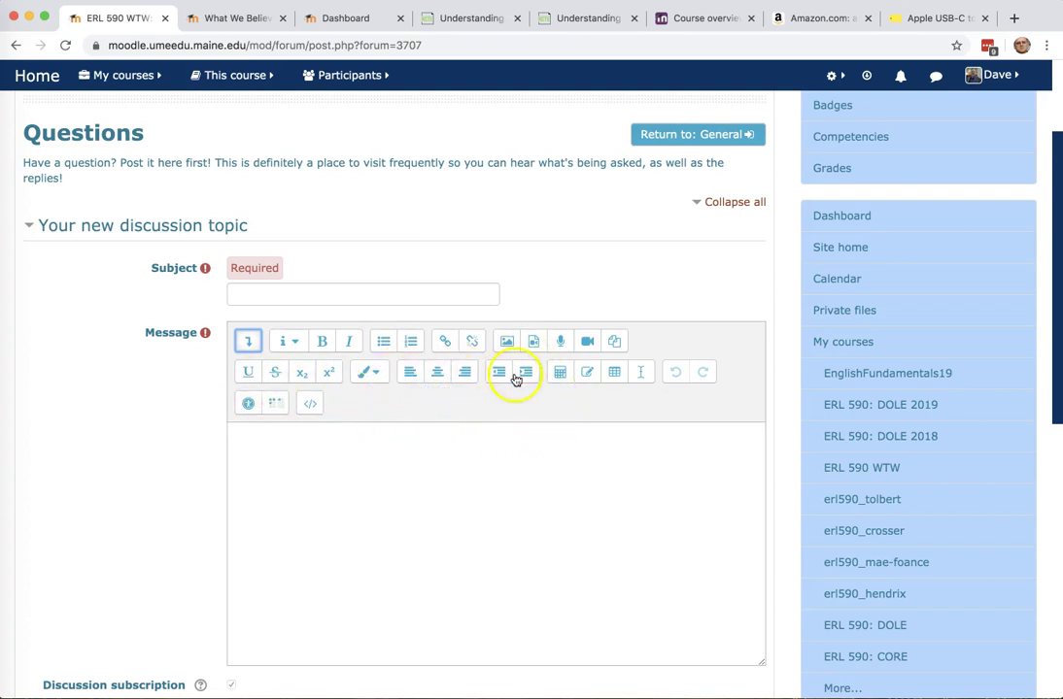
pyautogui.click(250, 340)
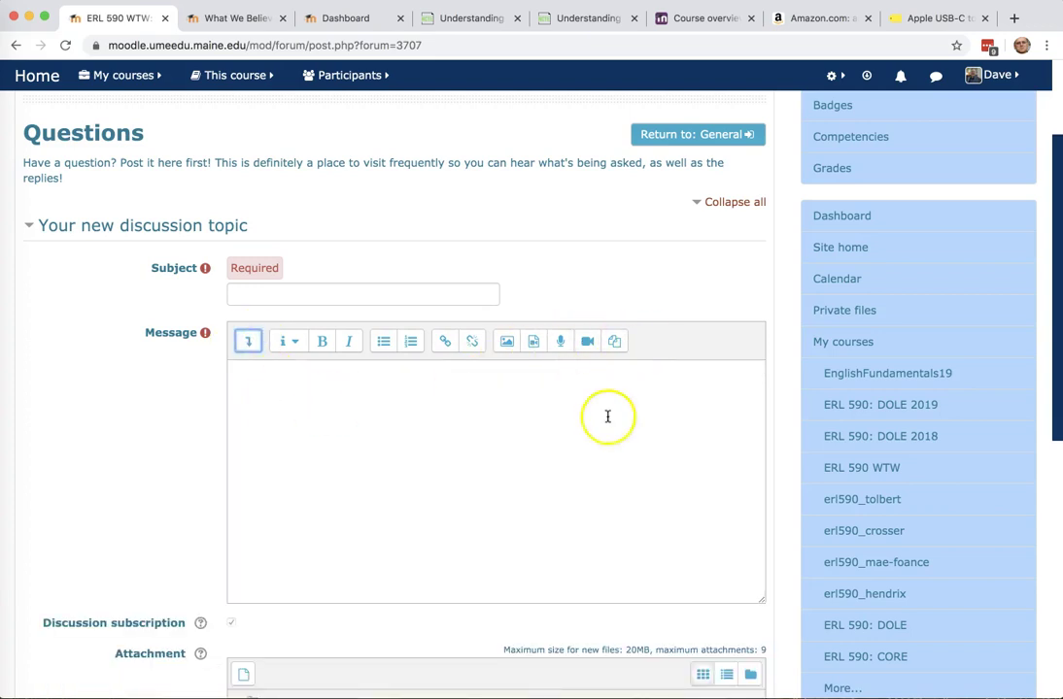
pyautogui.scroll(-3, 600, 437)
pyautogui.scroll(3, 596, 451)
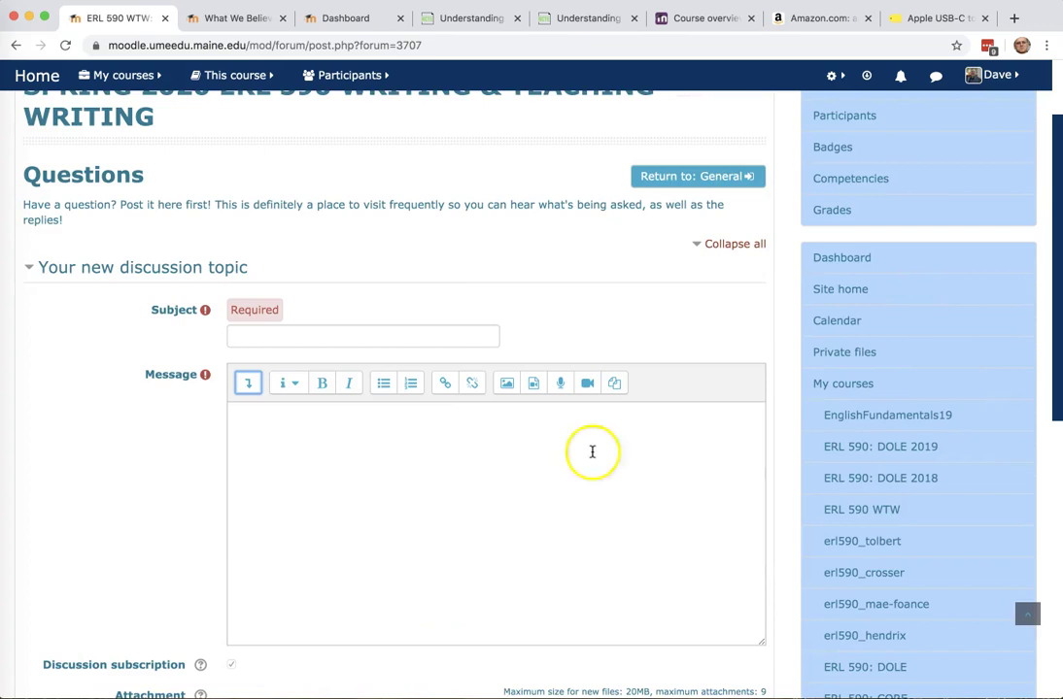
# Cancel the unwritten discussion topic without posting it.
pyautogui.click(385, 450)
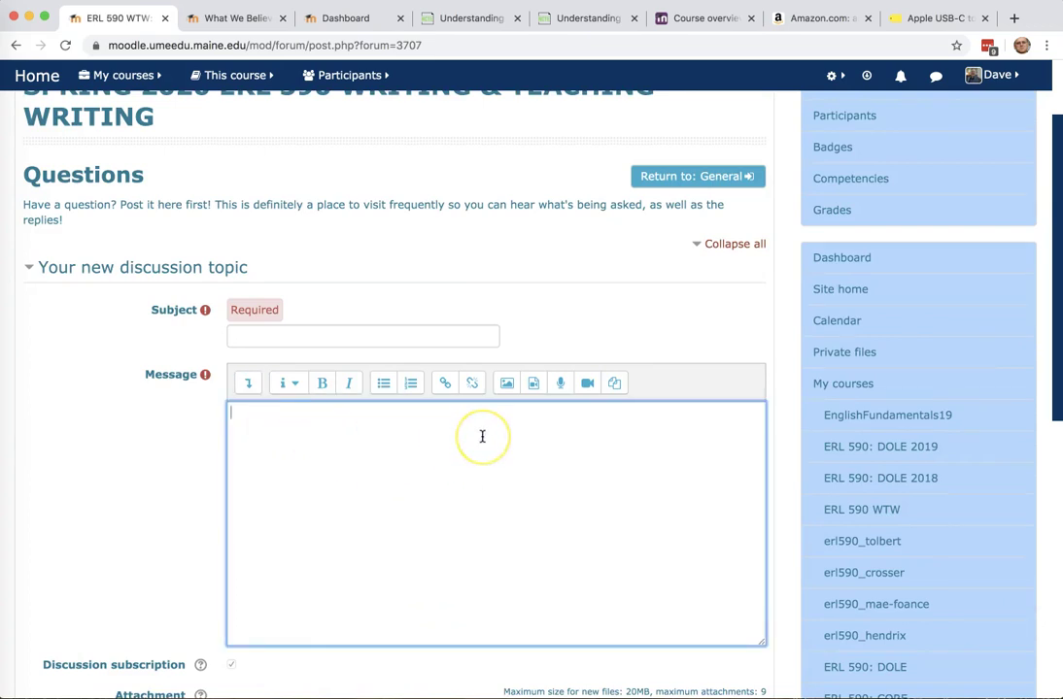
pyautogui.scroll(-6, 494, 465)
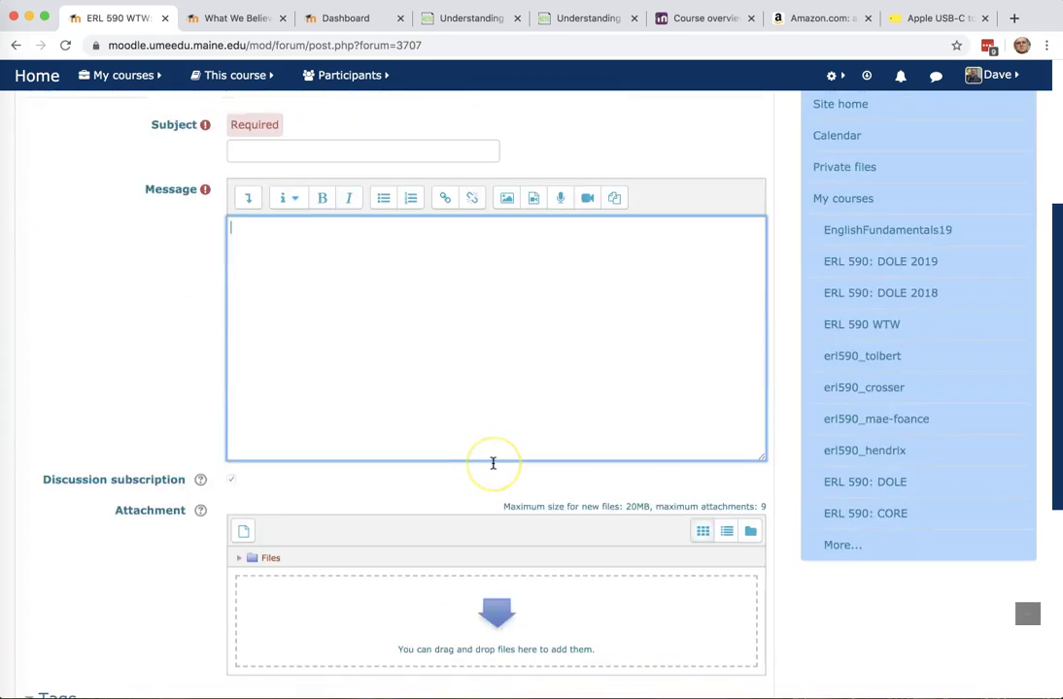
pyautogui.click(439, 655)
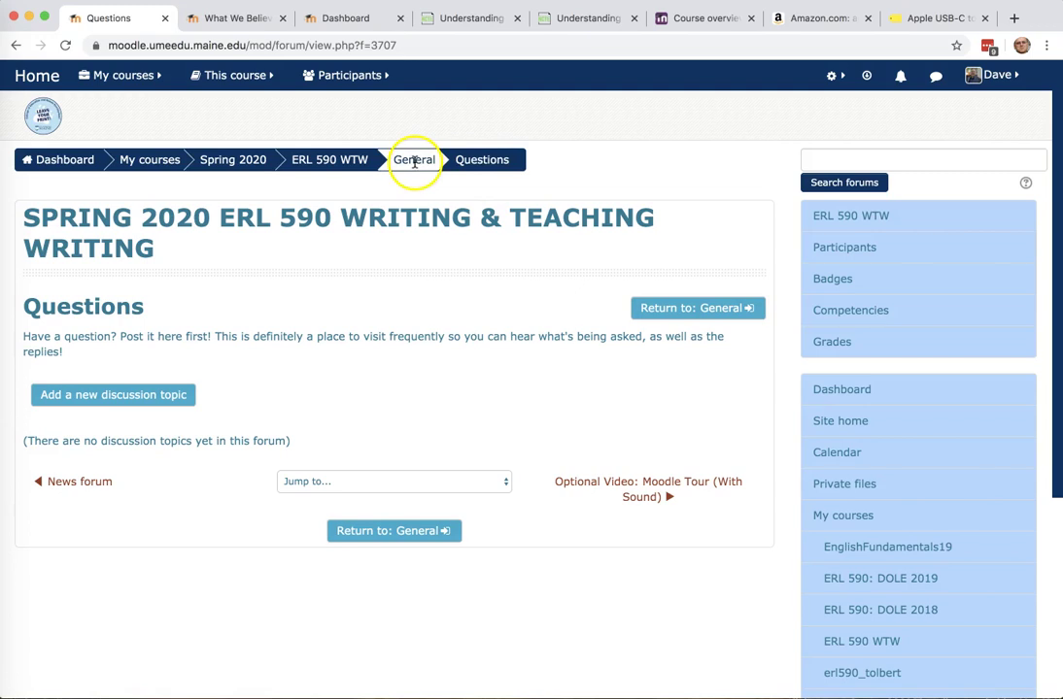
# Return to the ERL 590 WTW course page and scroll through General and Topic 1 'Writing? What's Writing?'.
pyautogui.click(347, 163)
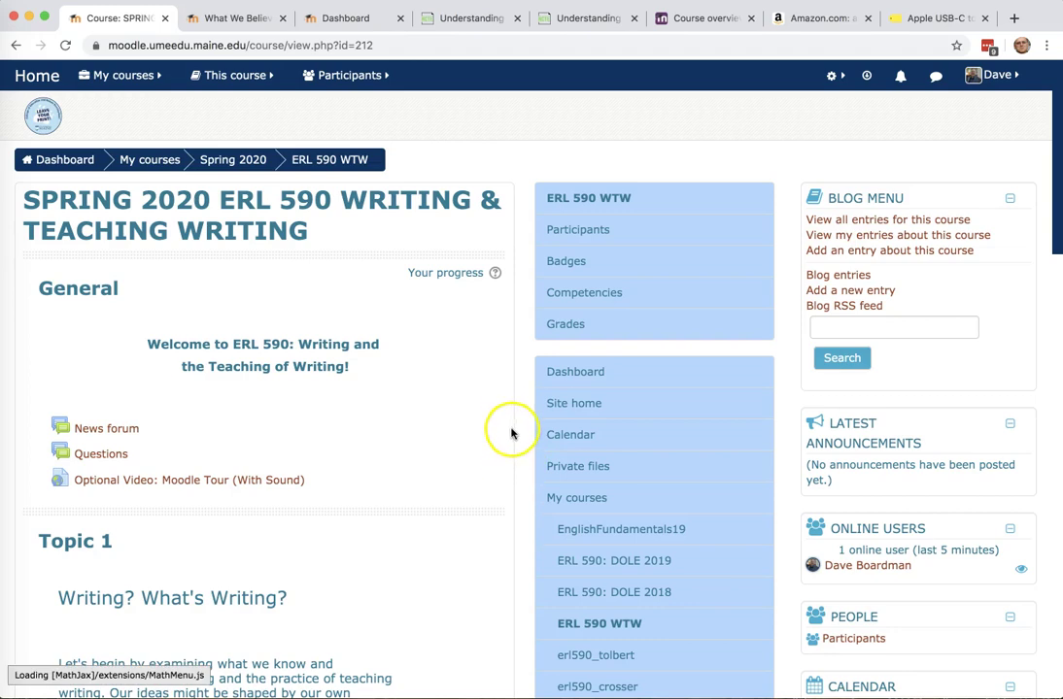
pyautogui.scroll(-2, 386, 483)
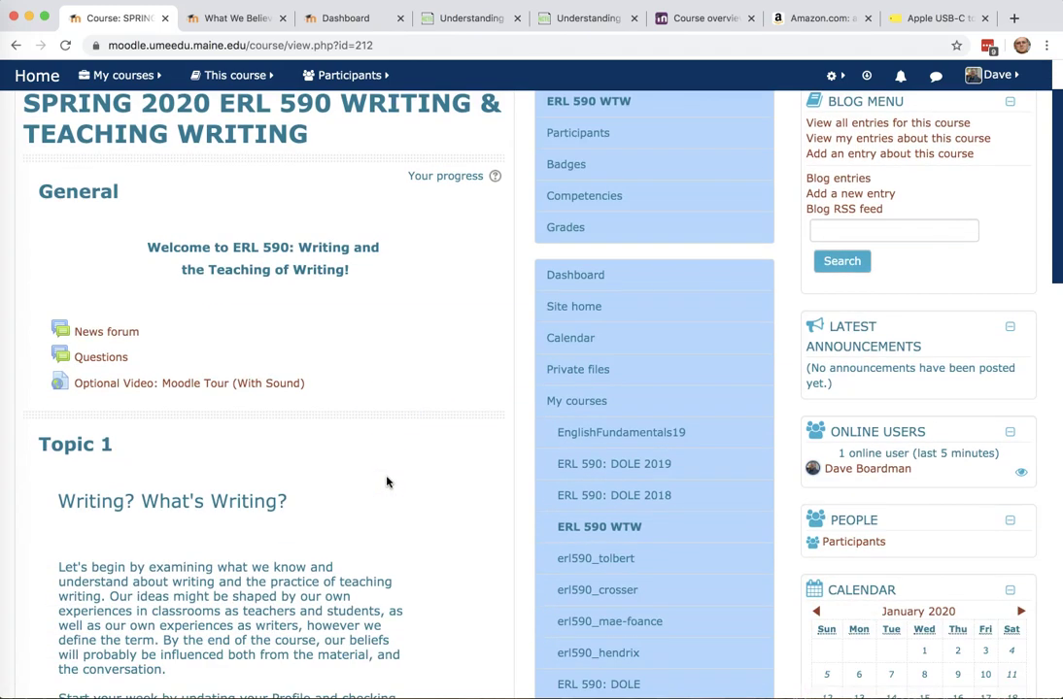
pyautogui.scroll(-2, 387, 483)
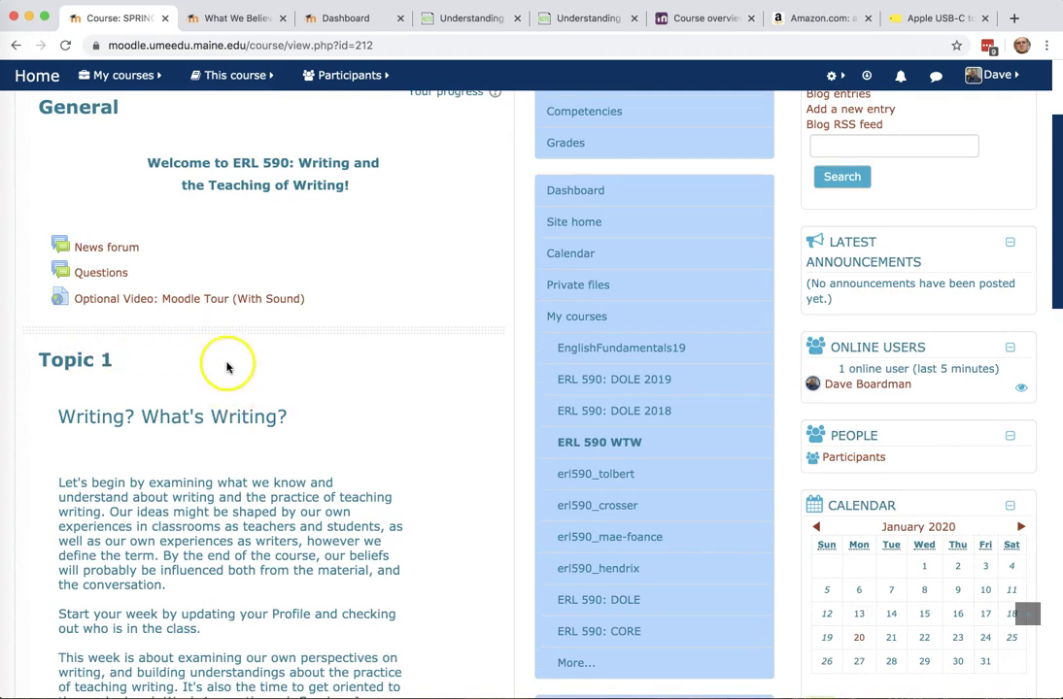
pyautogui.scroll(-3, 350, 447)
pyautogui.scroll(-4, 355, 464)
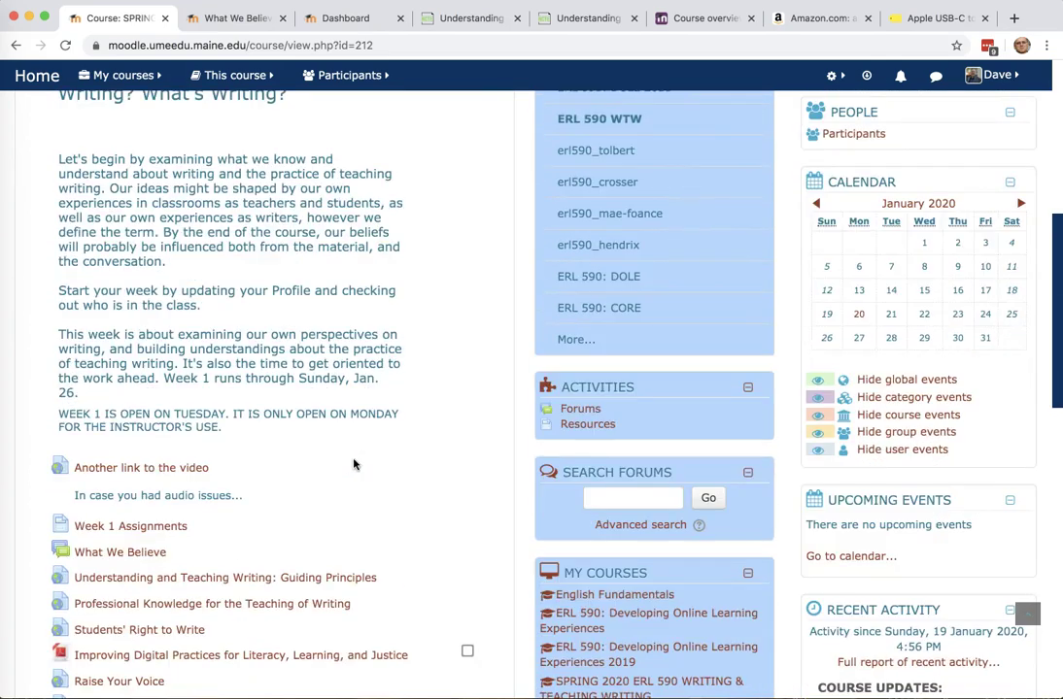
pyautogui.scroll(-8, 354, 464)
pyautogui.scroll(6, 354, 464)
pyautogui.scroll(12, 353, 463)
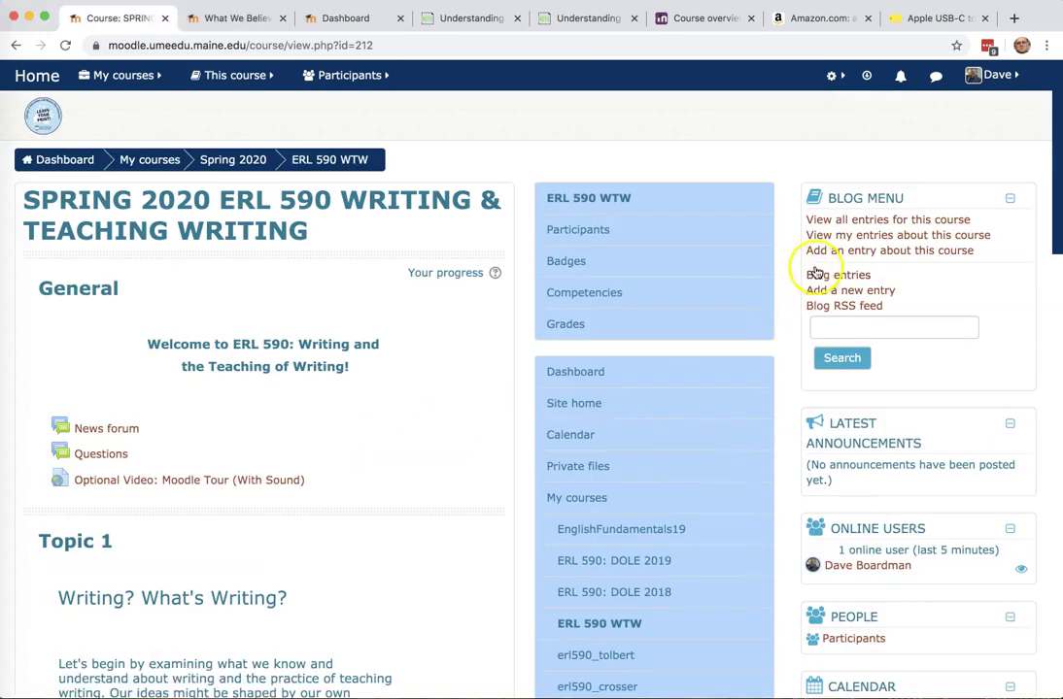
# From the Participants list, open your own profile and read its bio, user details and miscellaneous links.
pyautogui.click(594, 235)
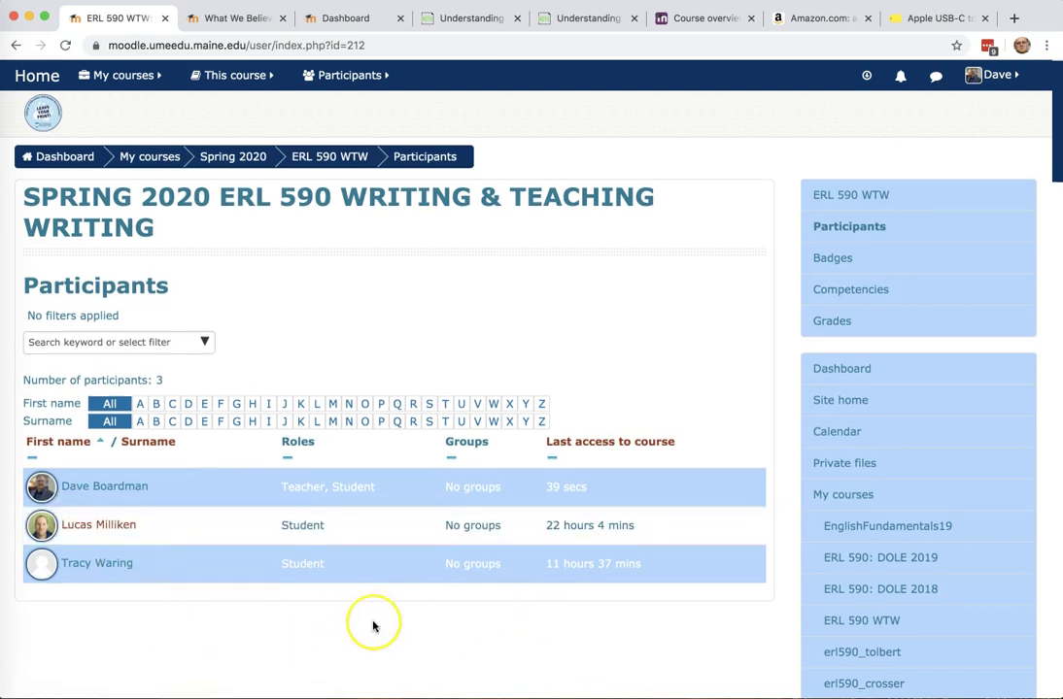
pyautogui.scroll(-2, 372, 626)
pyautogui.scroll(2, 372, 625)
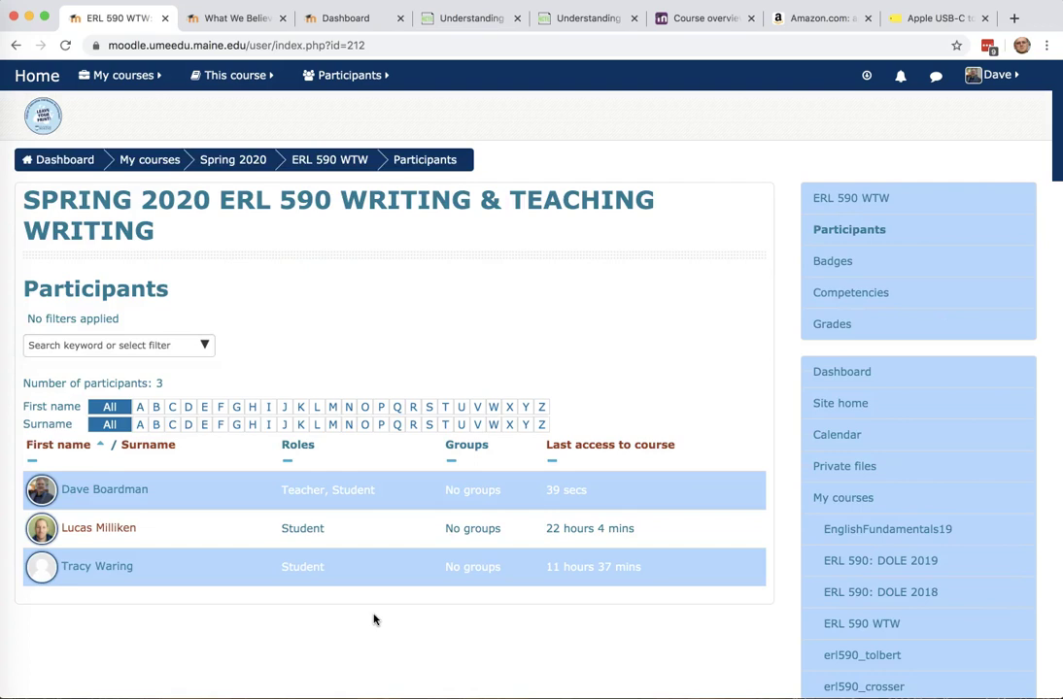
pyautogui.click(110, 494)
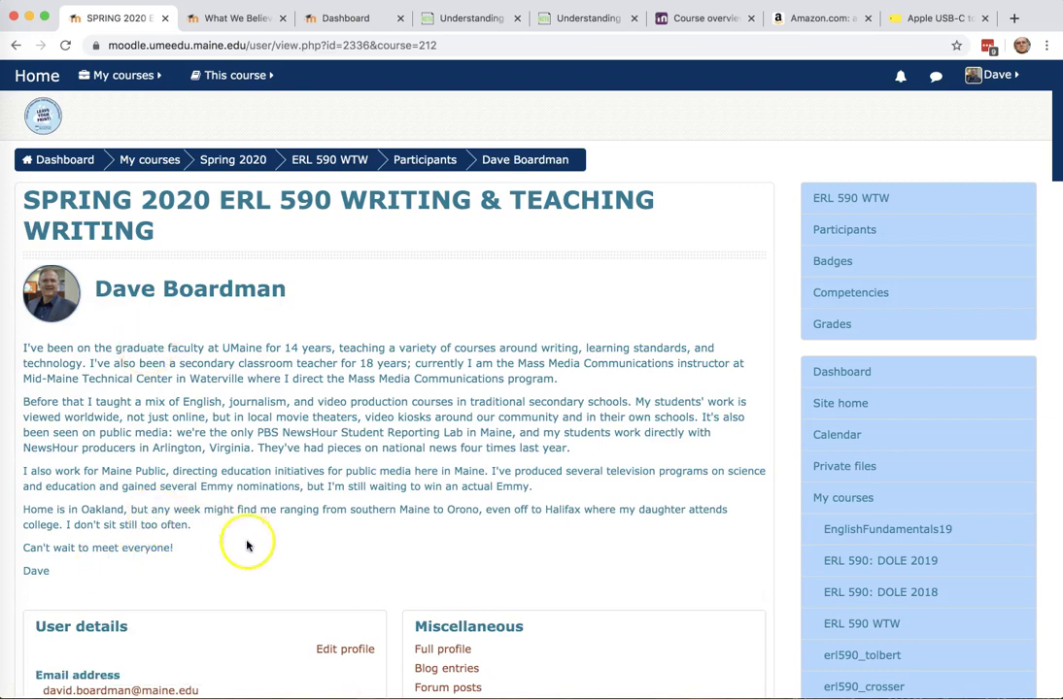
pyautogui.scroll(-1, 272, 561)
pyautogui.scroll(-5, 277, 563)
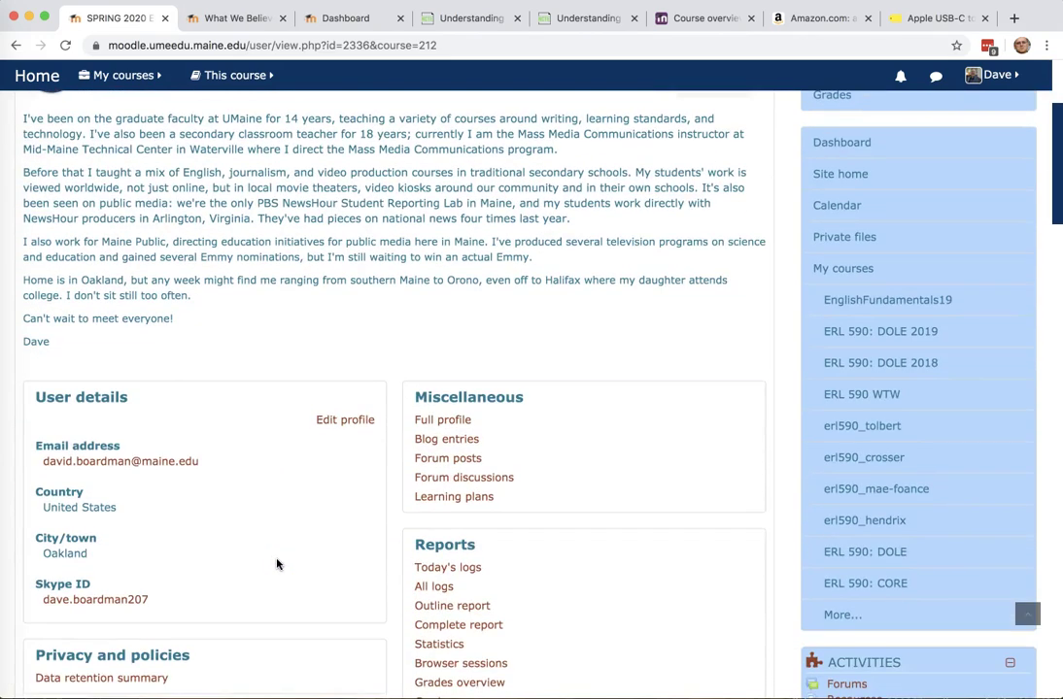
pyautogui.scroll(5, 277, 564)
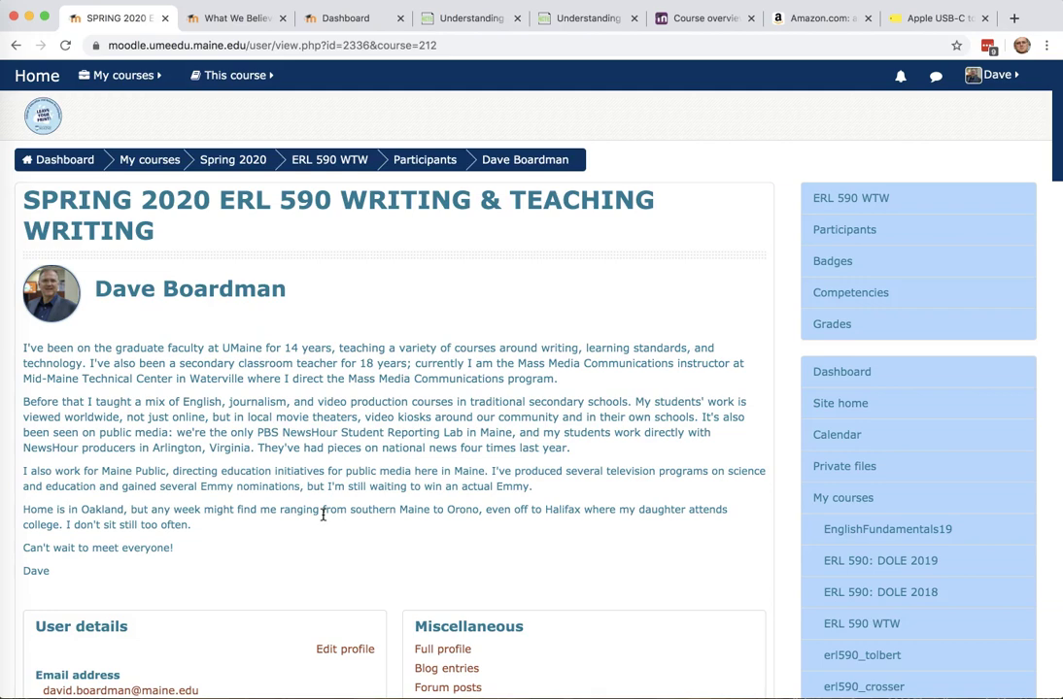
pyautogui.scroll(-10, 440, 431)
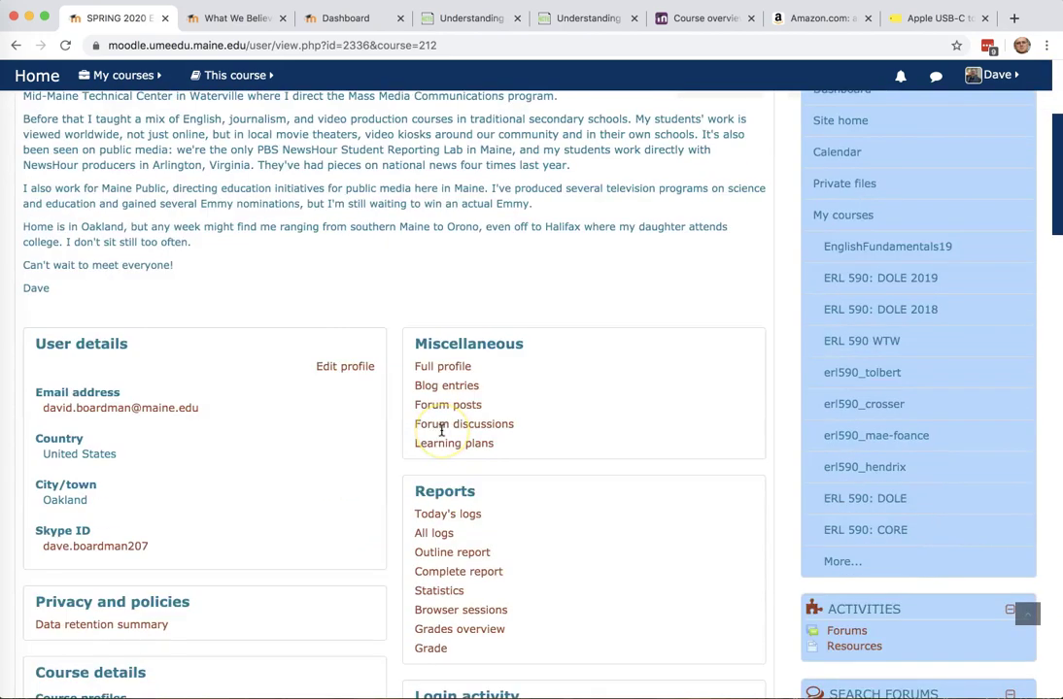
pyautogui.scroll(10, 441, 430)
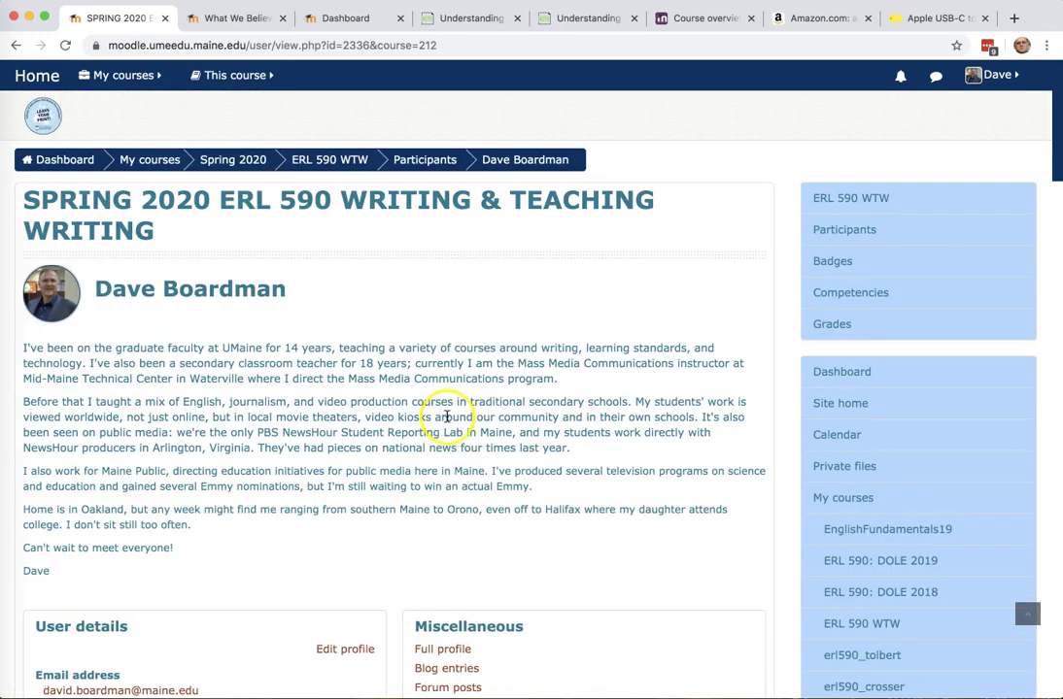
# Return to the ERL 590 WTW course page and scroll through its contents.
pyautogui.click(355, 160)
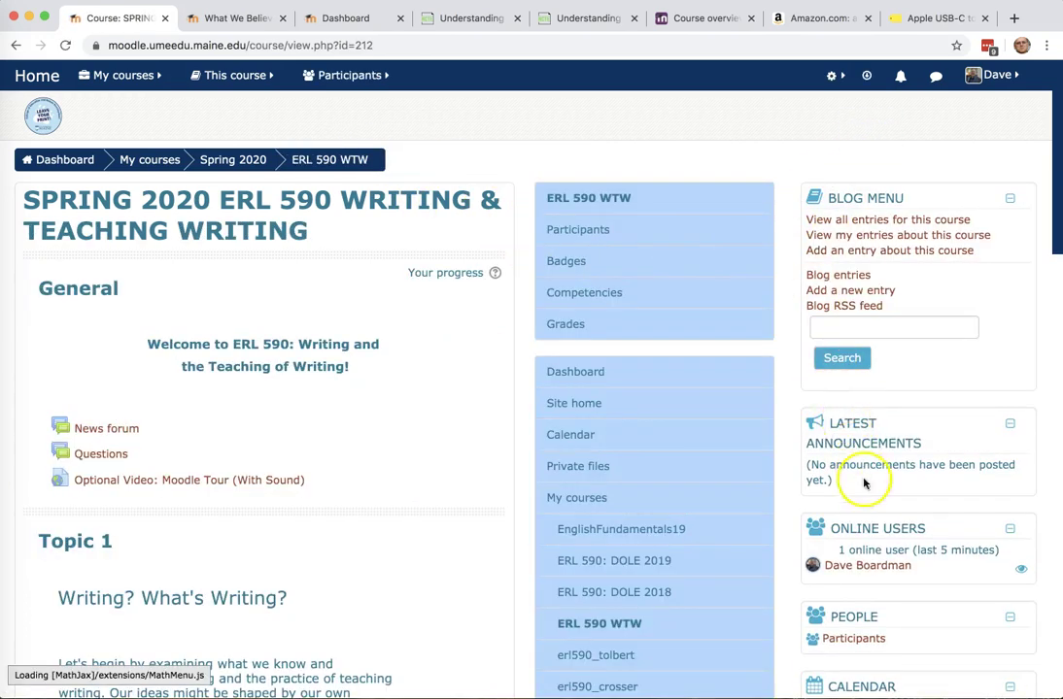
pyautogui.scroll(-2, 922, 495)
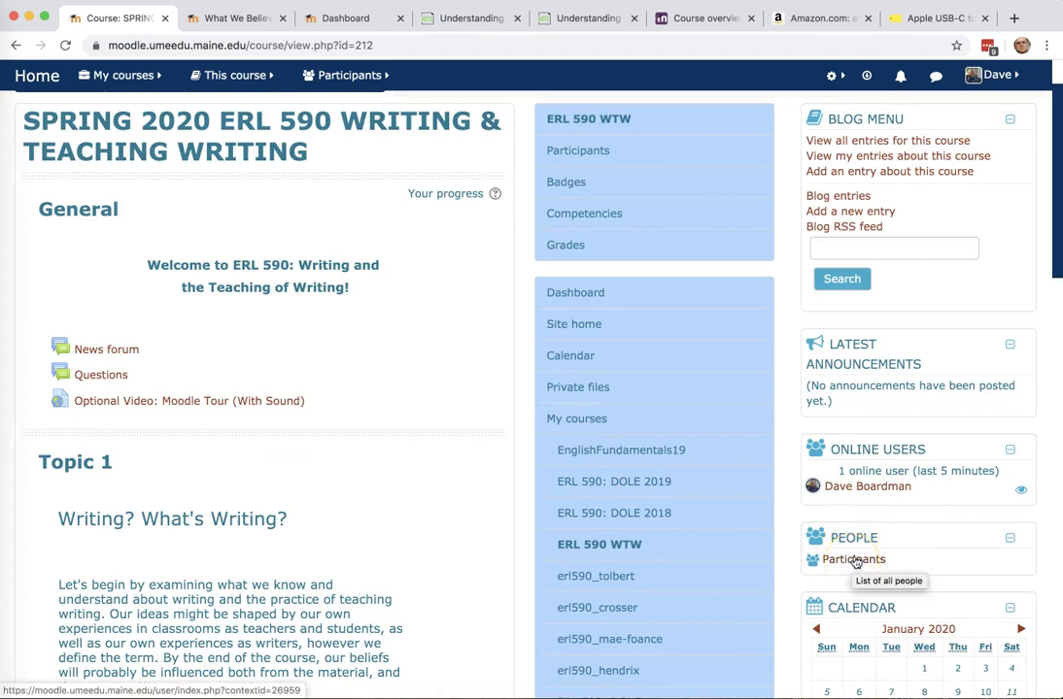
pyautogui.scroll(-9, 870, 563)
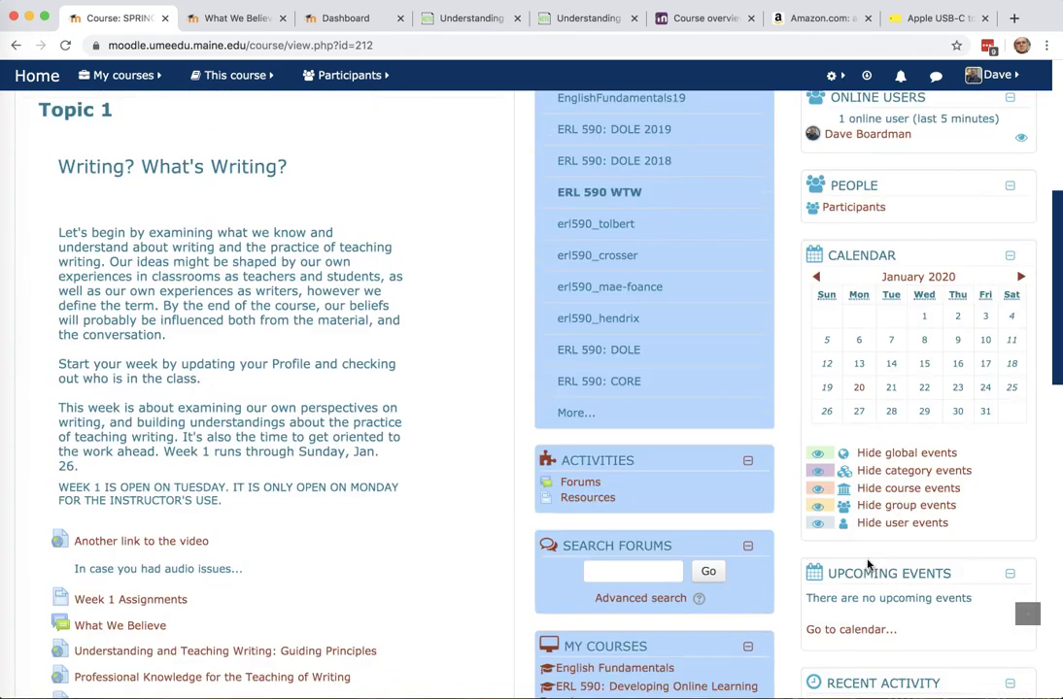
pyautogui.scroll(-5, 867, 563)
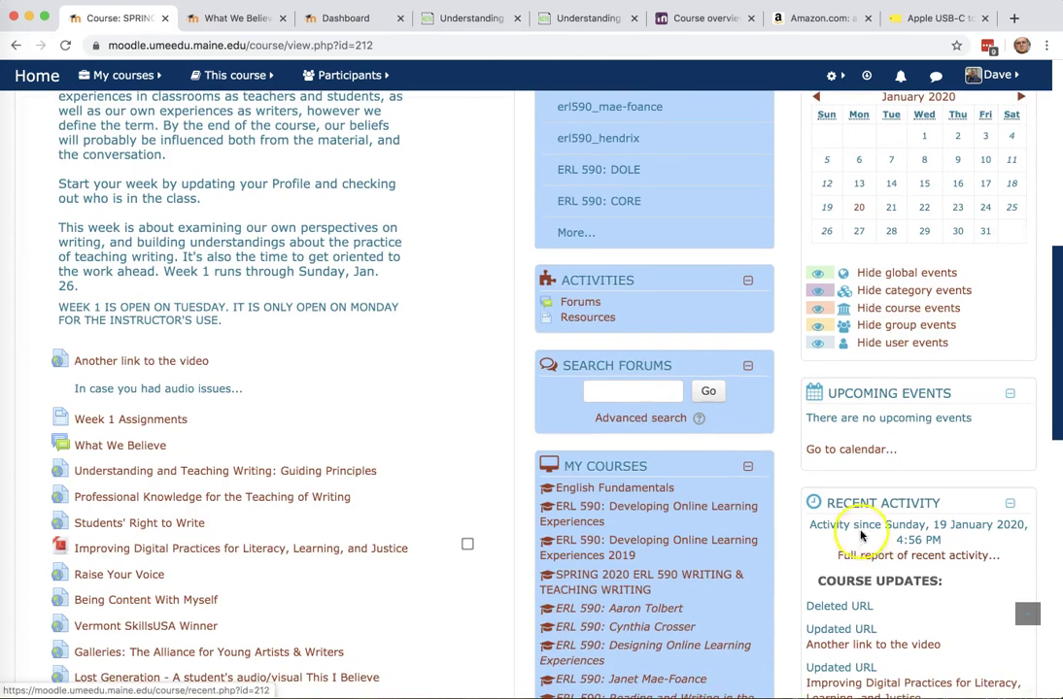
pyautogui.scroll(10, 860, 535)
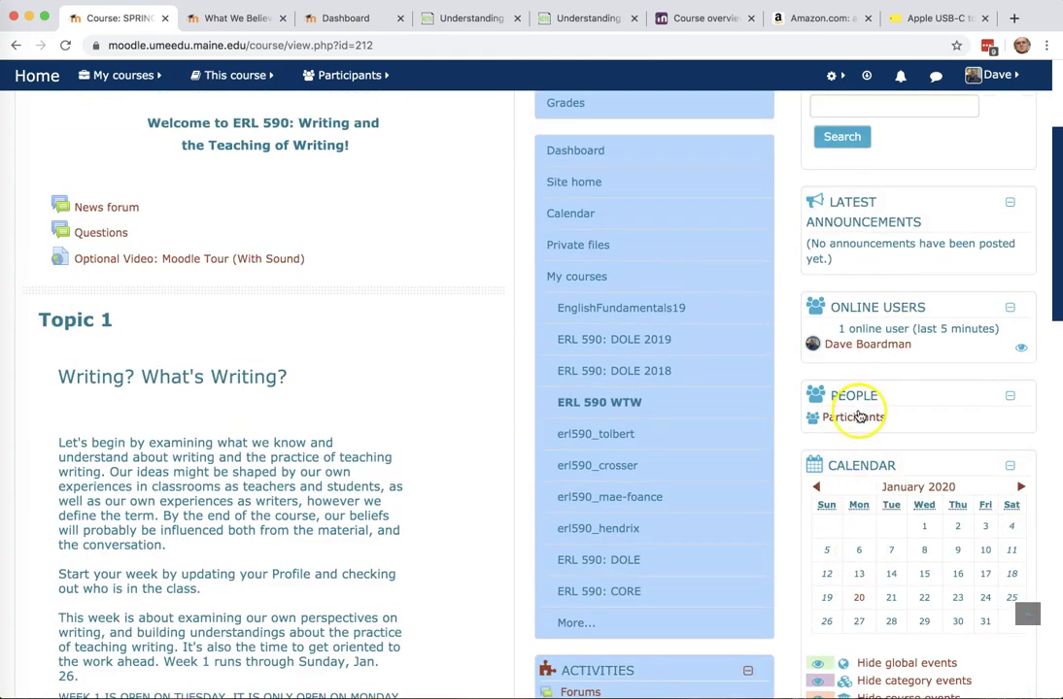
pyautogui.scroll(6, 863, 408)
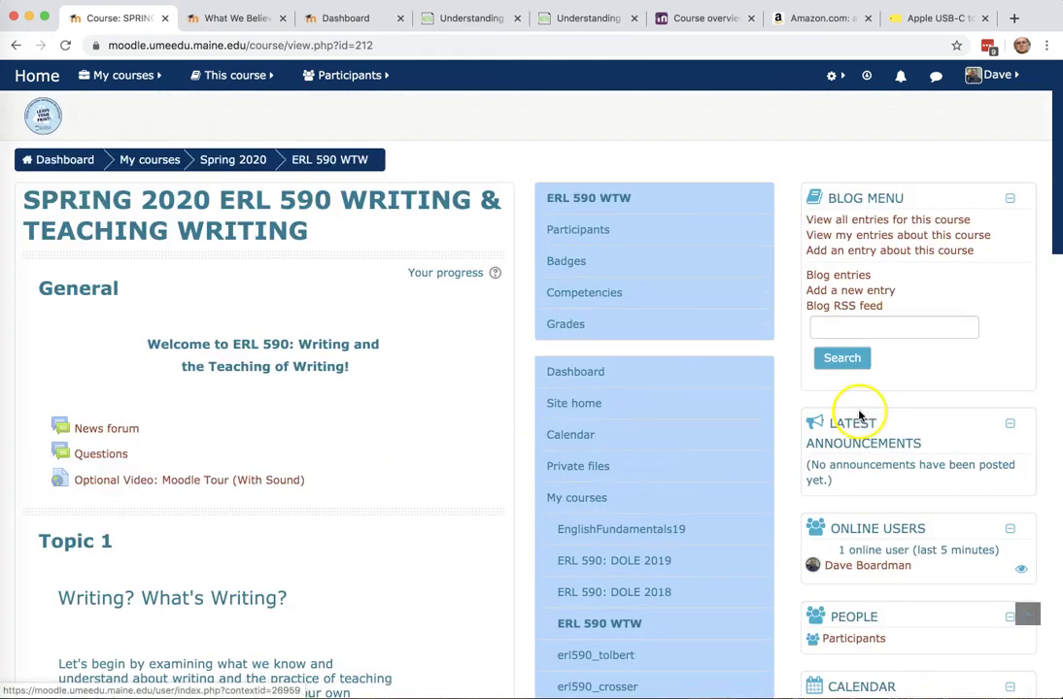
# View your private messages from the user menu, close the panel, and head back toward your courses.
pyautogui.click(990, 76)
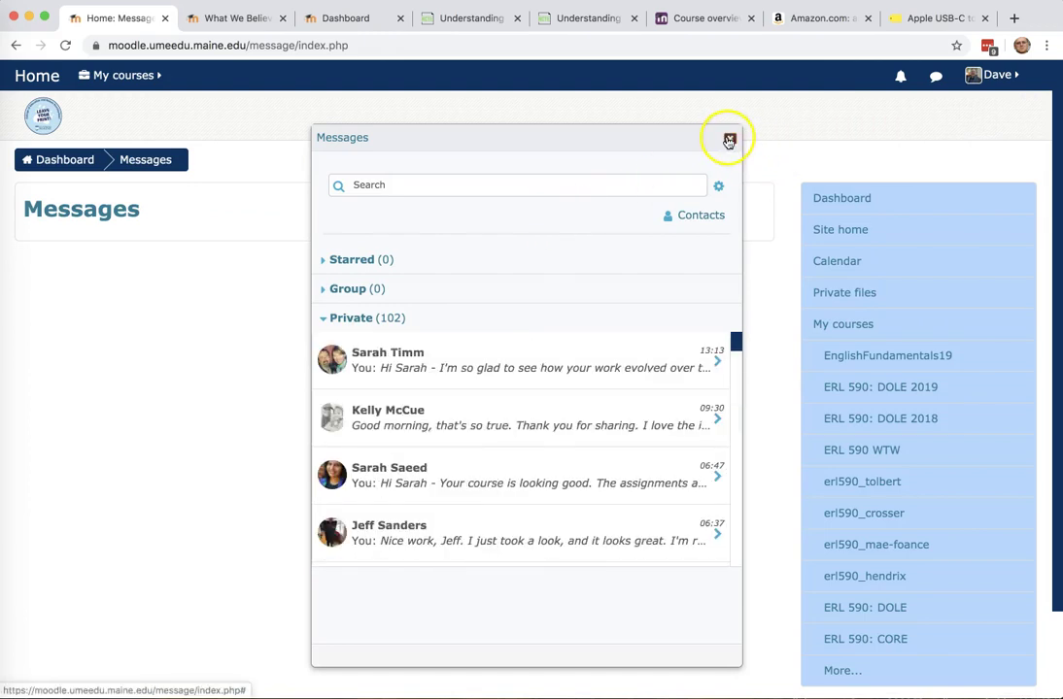
pyautogui.click(727, 139)
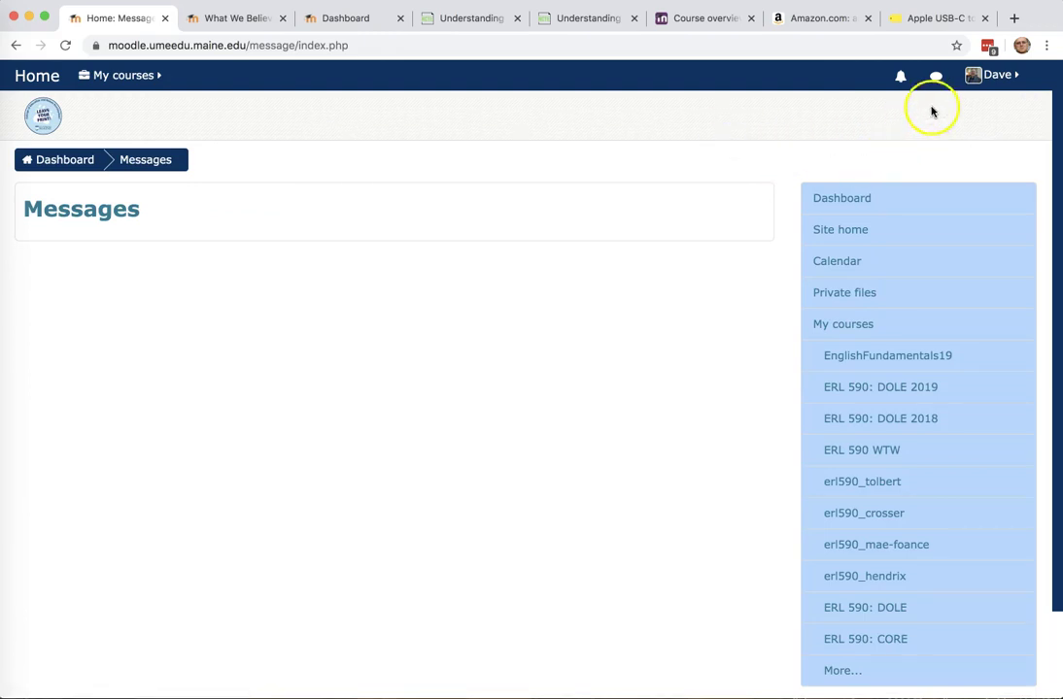
pyautogui.click(984, 80)
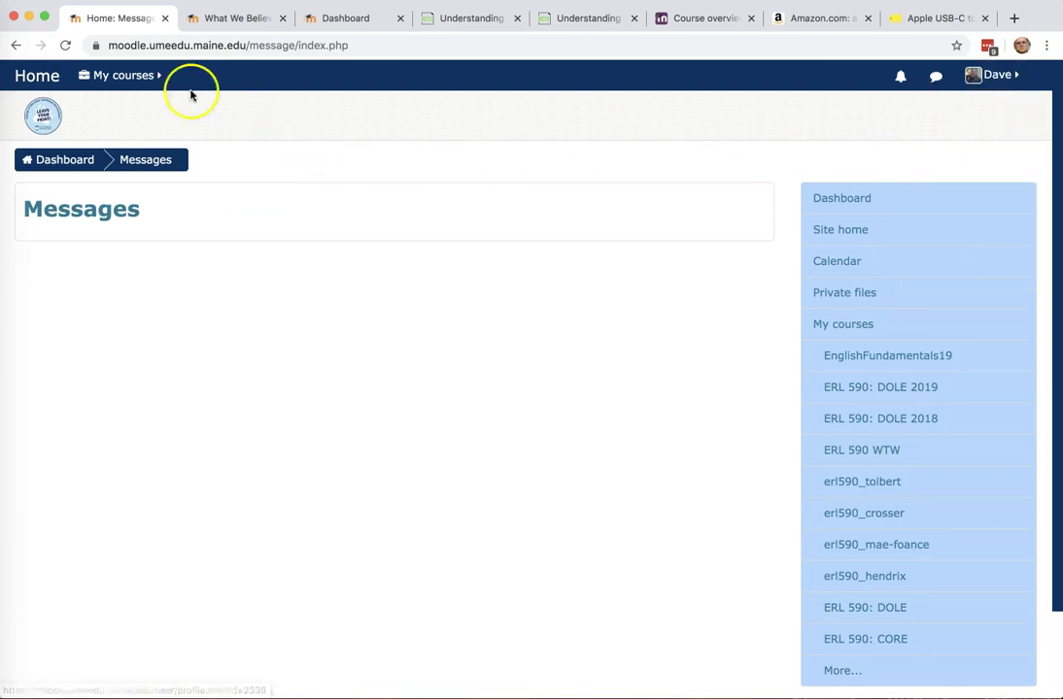
pyautogui.click(114, 77)
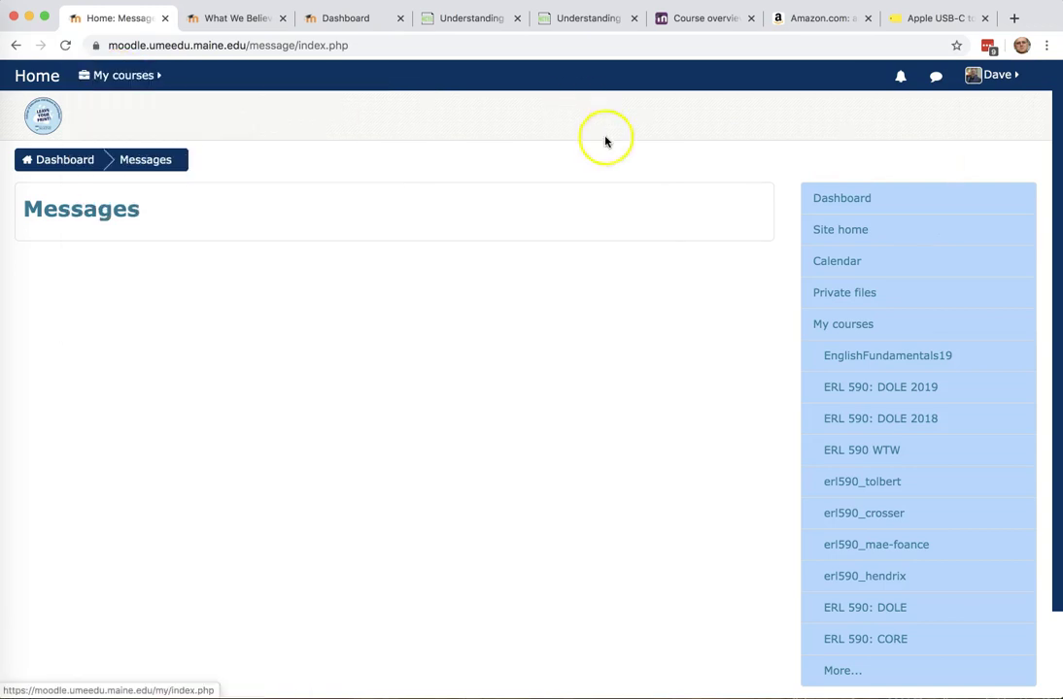
# Go to the Dashboard and scroll the Course overview down to the SPRING 2020 ERL 590 card.
pyautogui.click(71, 162)
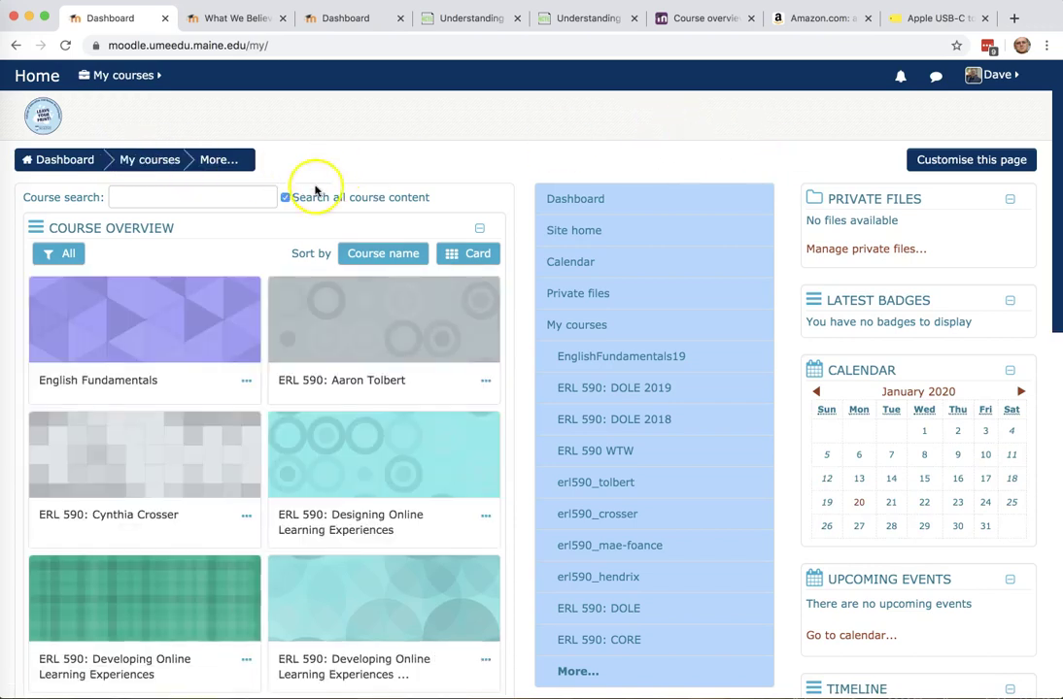
pyautogui.scroll(-3, 432, 528)
pyautogui.scroll(-3, 438, 529)
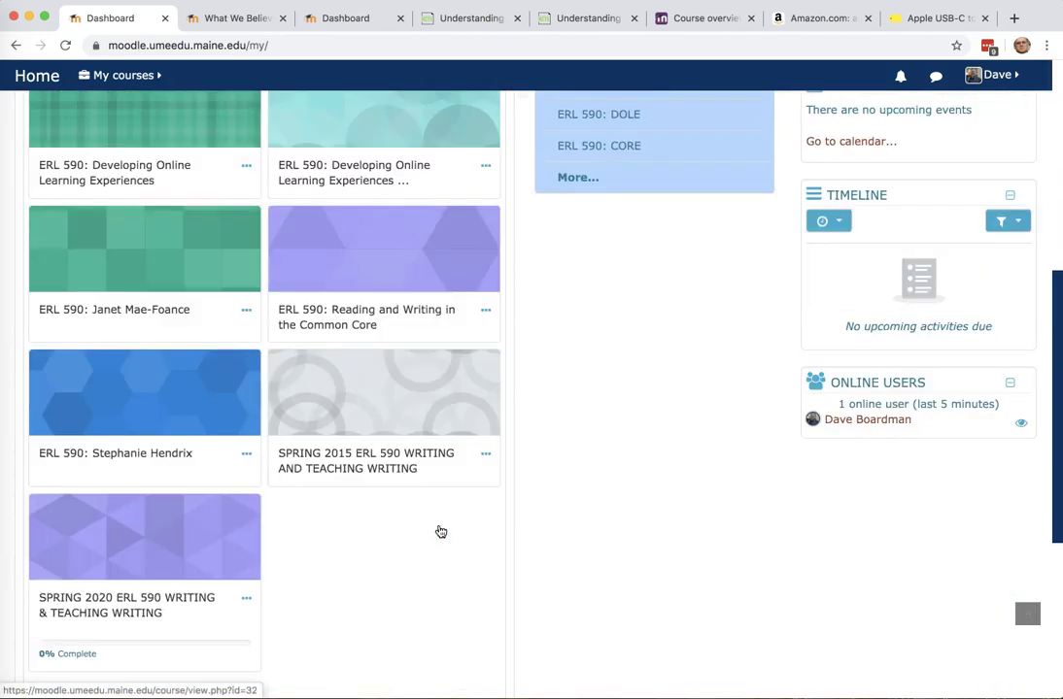
# Open the SPRING 2020 ERL 590 course and its Topic 1 'What We Believe' forum.
pyautogui.click(158, 579)
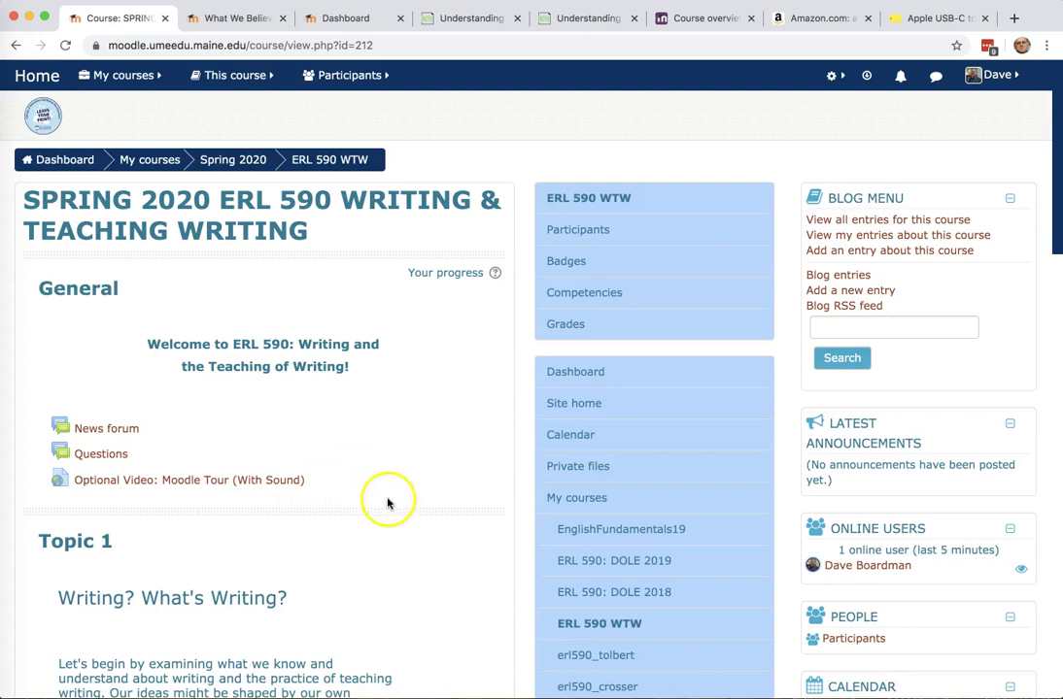
pyautogui.scroll(-1, 387, 500)
pyautogui.scroll(-5, 386, 503)
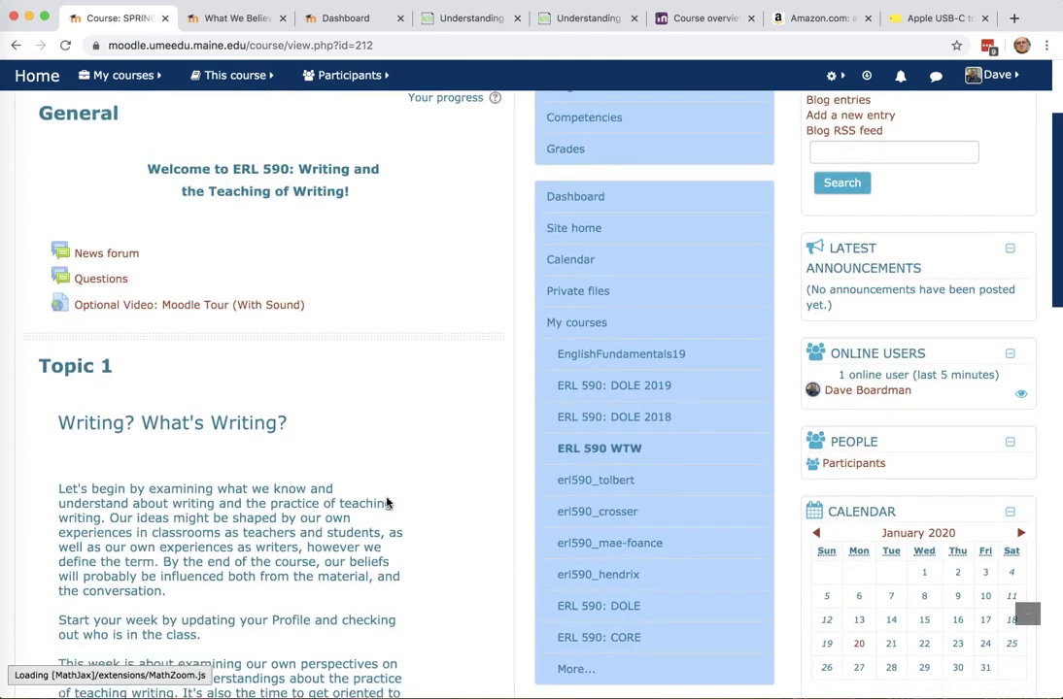
pyautogui.scroll(-1, 379, 516)
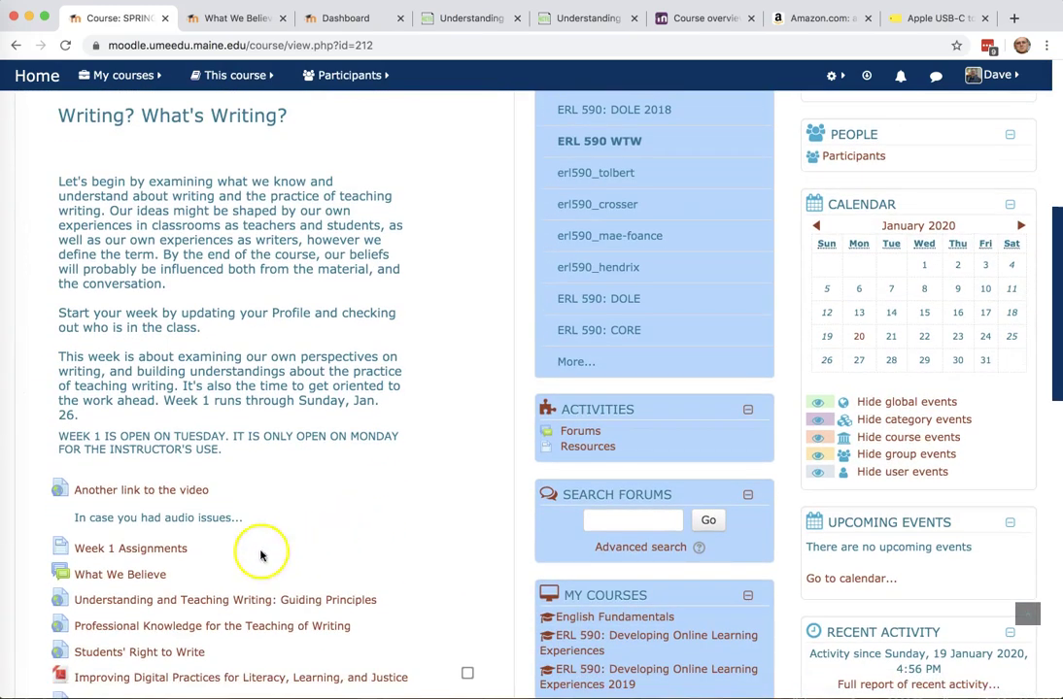
pyautogui.click(144, 576)
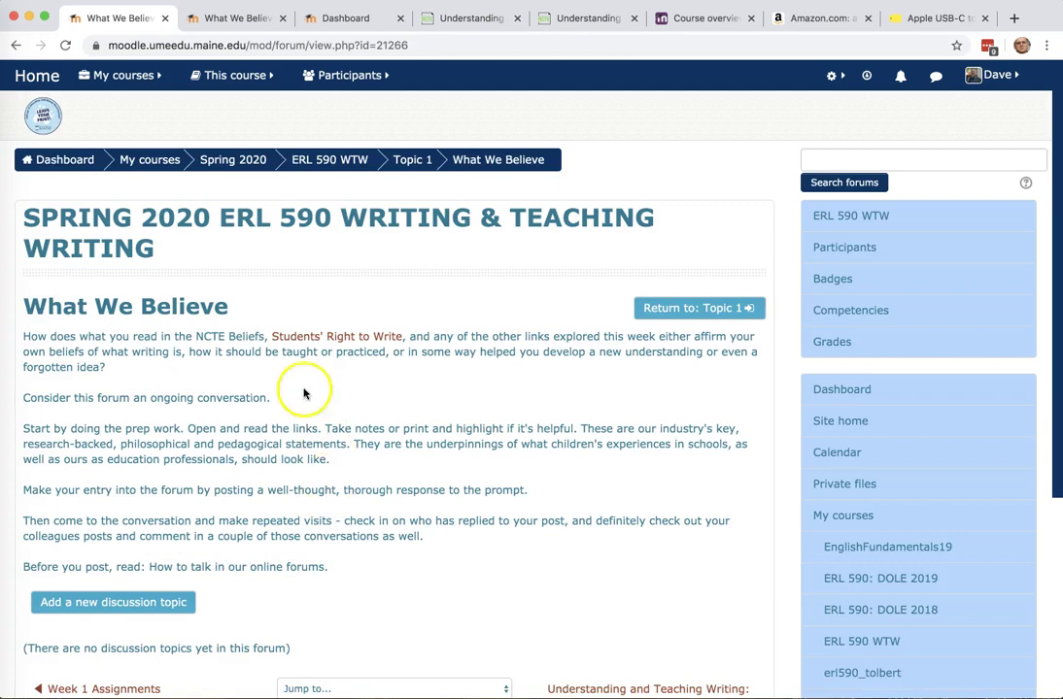
# Highlight the forum's discussion prompt, read through it, then clear the selection.
pyautogui.moveTo(12, 292); pyautogui.dragTo(388, 574)
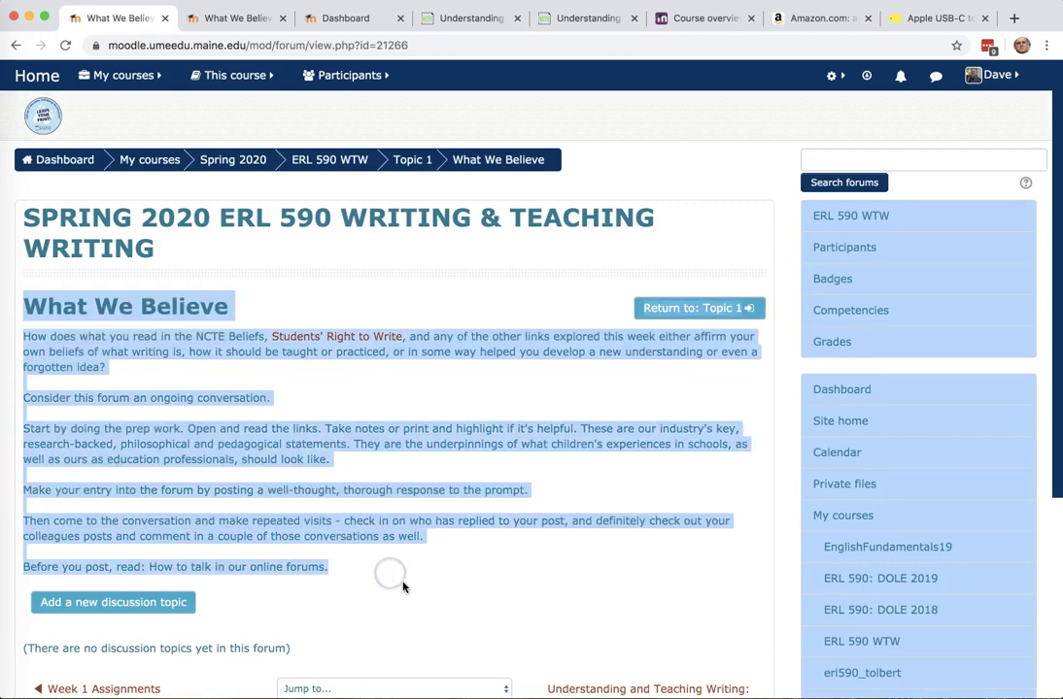
pyautogui.scroll(-3, 327, 619)
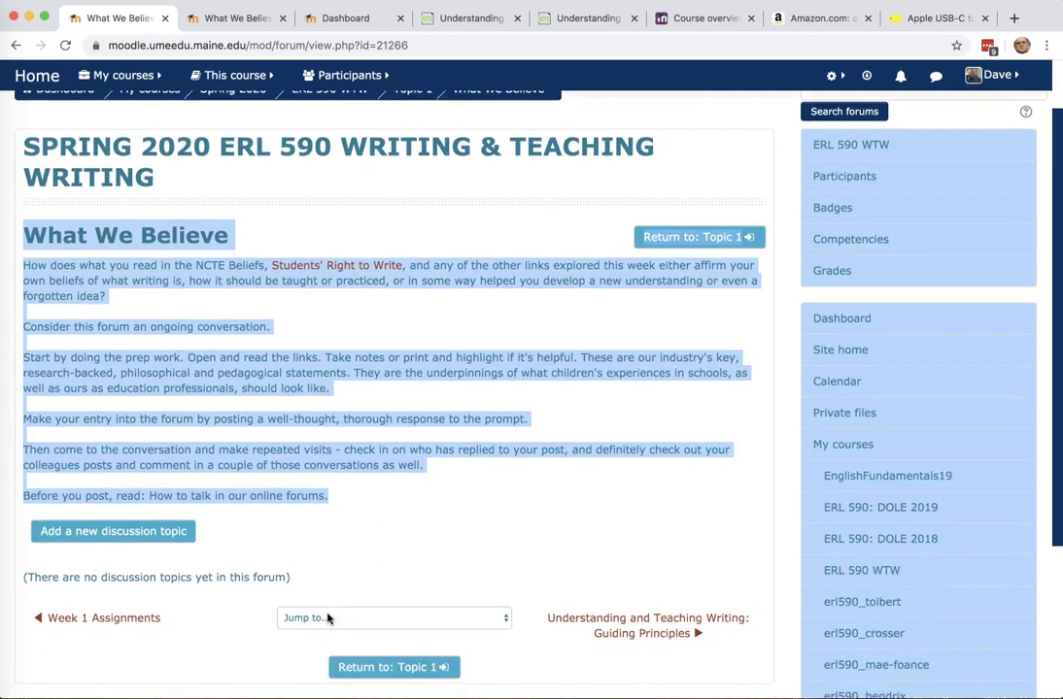
pyautogui.scroll(1, 331, 602)
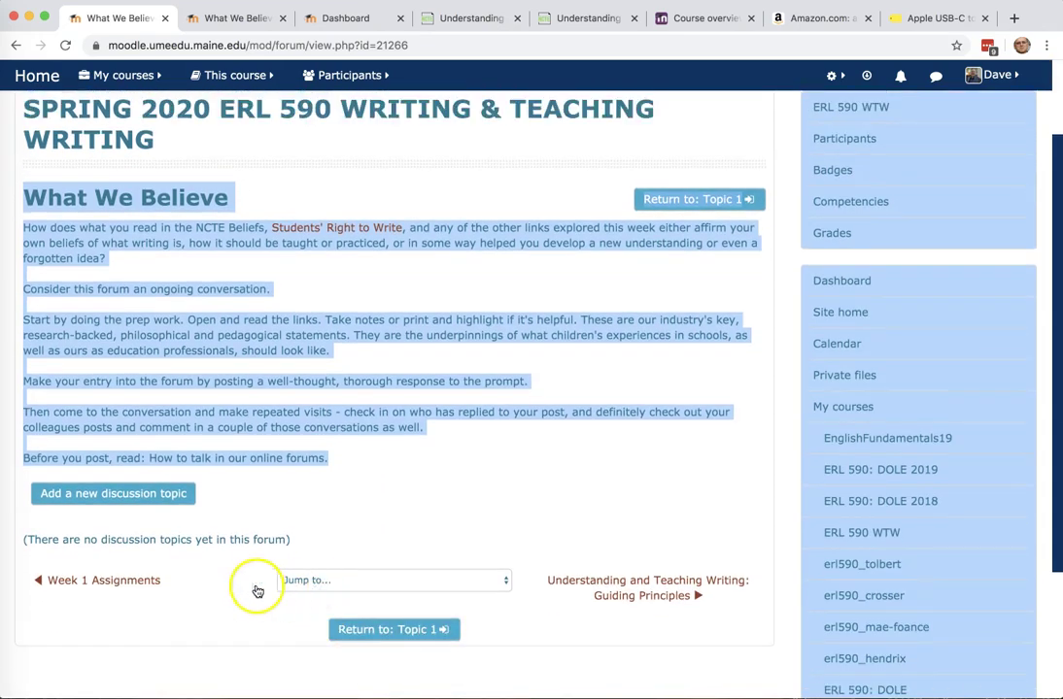
pyautogui.click(147, 521)
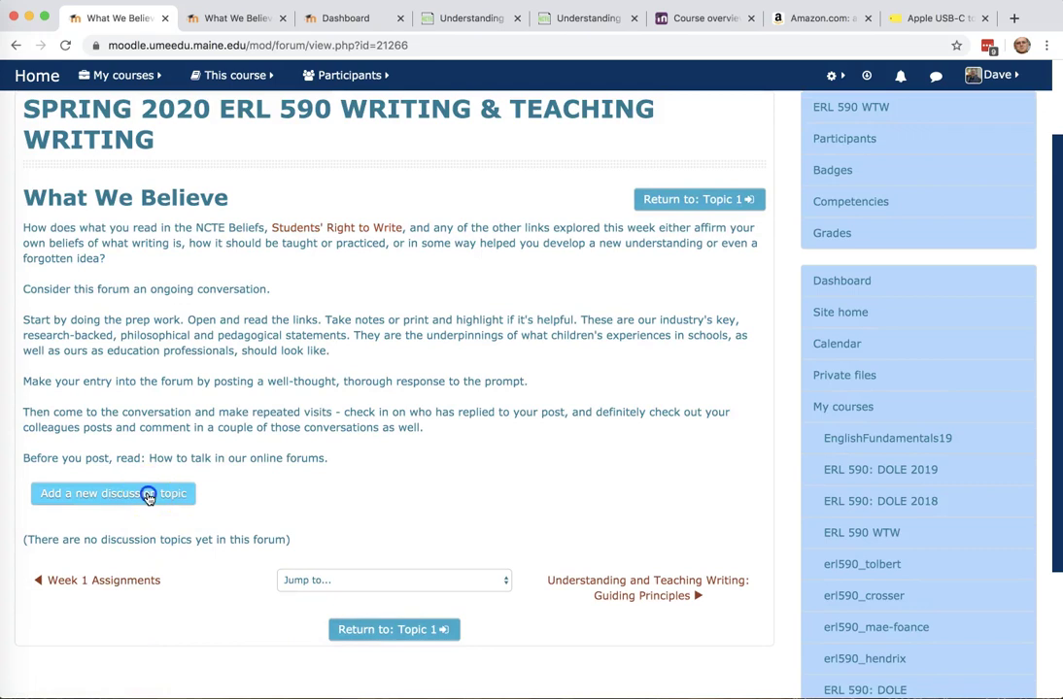
pyautogui.click(147, 495)
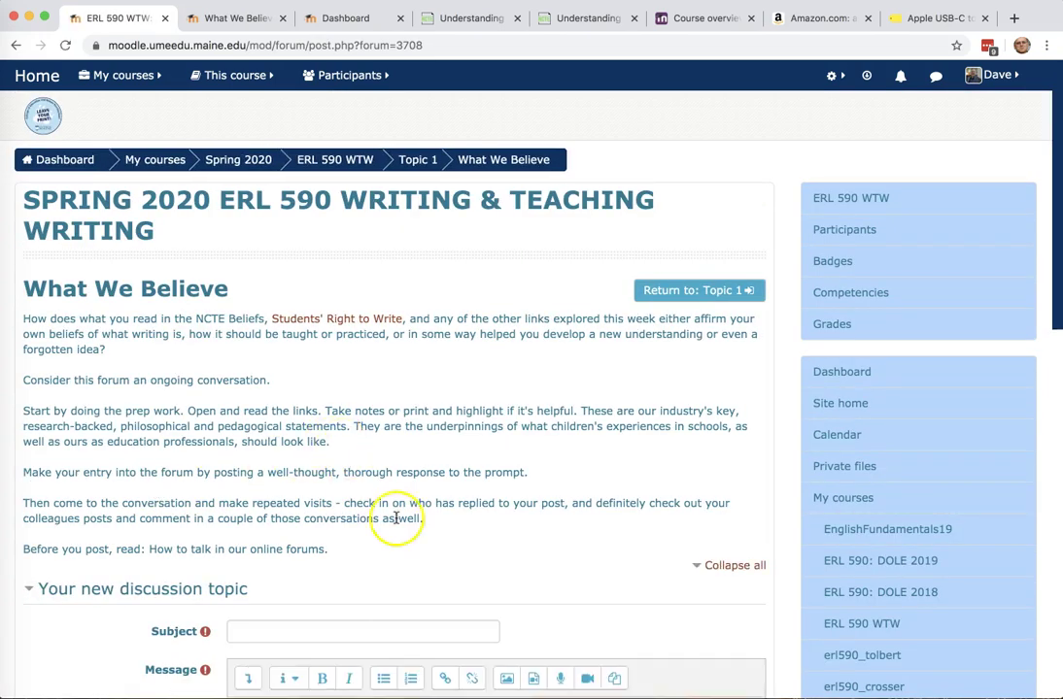
pyautogui.scroll(-5, 398, 518)
pyautogui.scroll(-1, 524, 486)
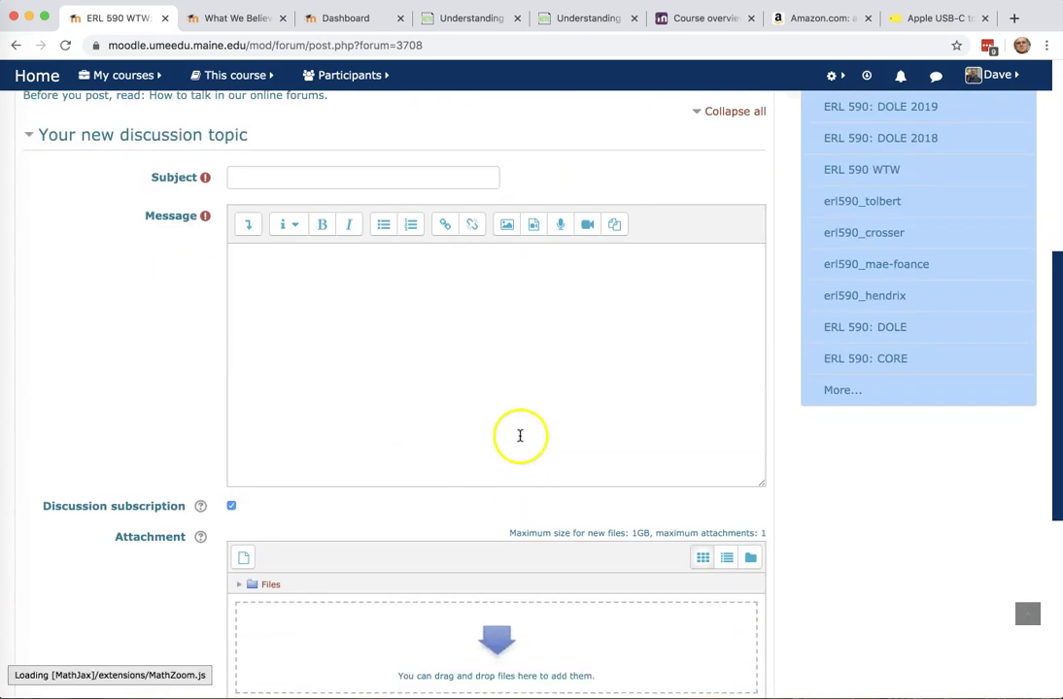
pyautogui.scroll(-2, 521, 438)
pyautogui.scroll(1, 486, 466)
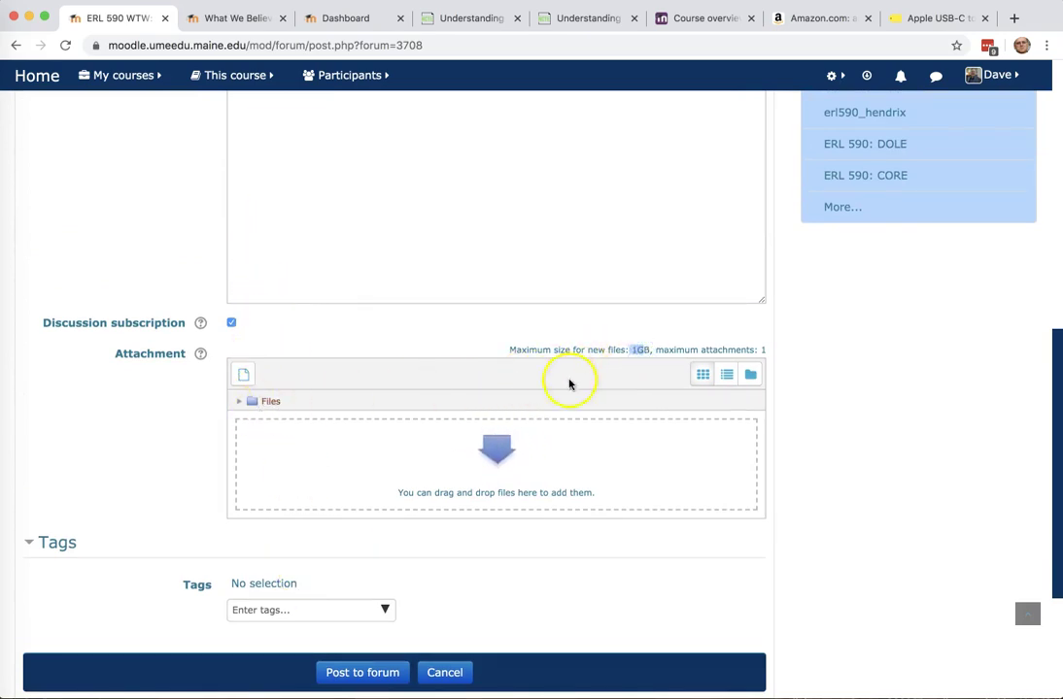
pyautogui.scroll(1, 401, 493)
pyautogui.scroll(5, 402, 493)
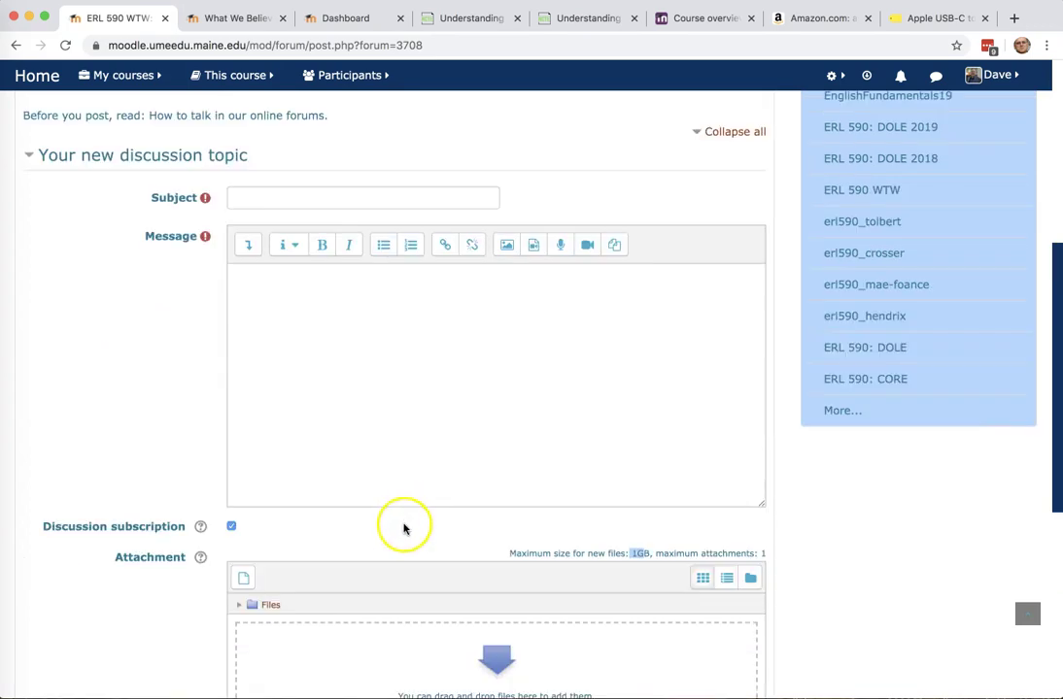
pyautogui.scroll(-1, 403, 531)
pyautogui.scroll(2, 403, 531)
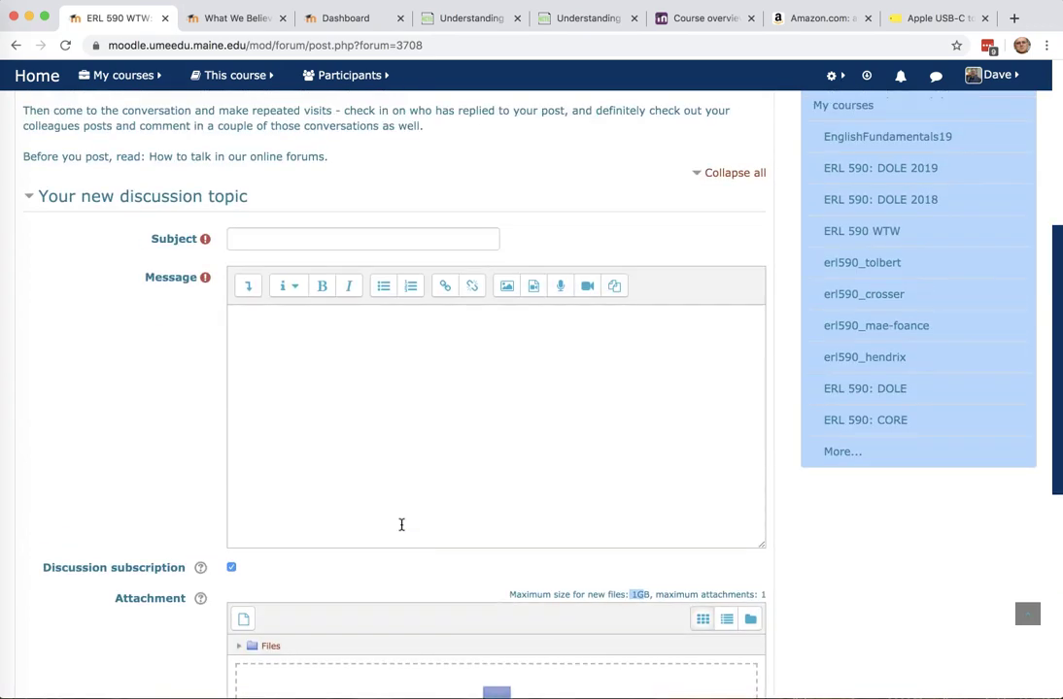
pyautogui.scroll(-3, 401, 524)
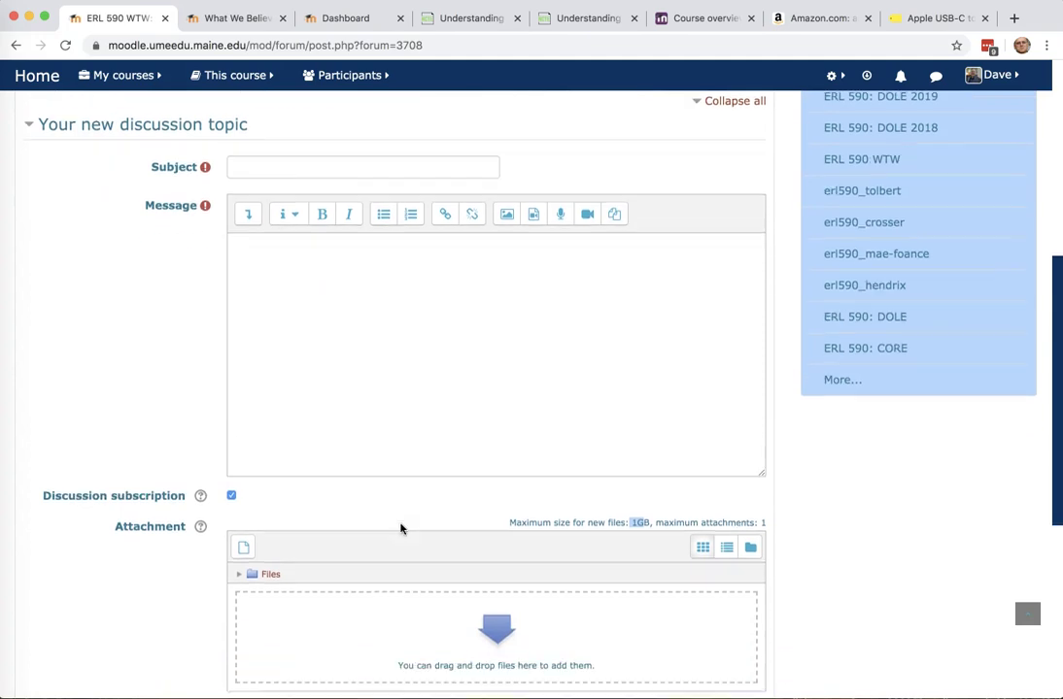
pyautogui.scroll(-3, 401, 529)
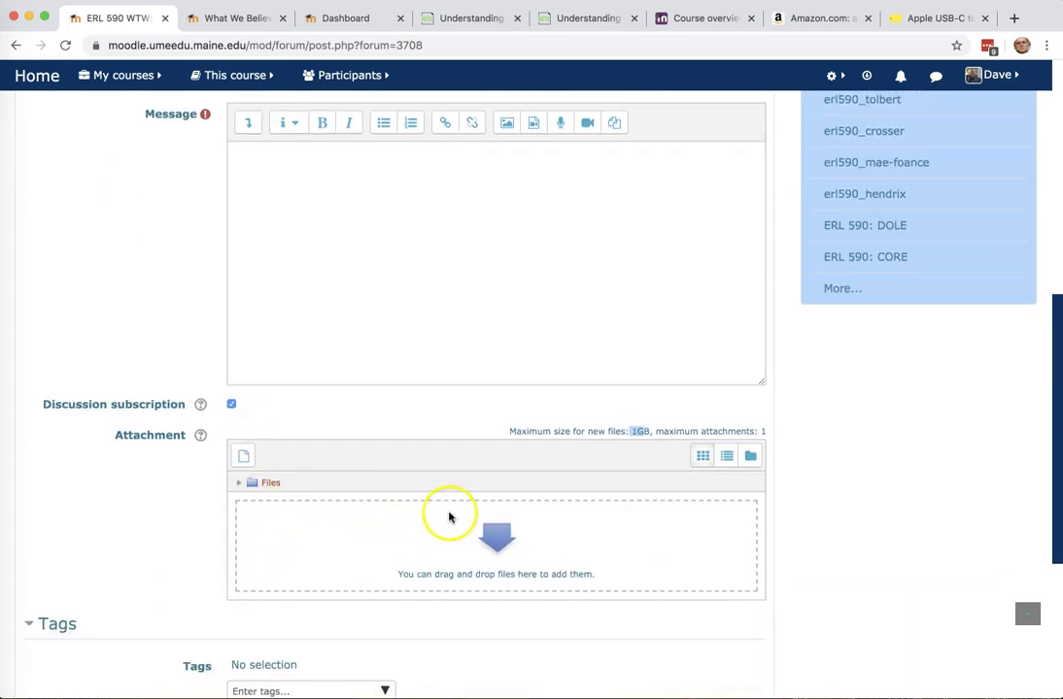
pyautogui.scroll(1, 456, 505)
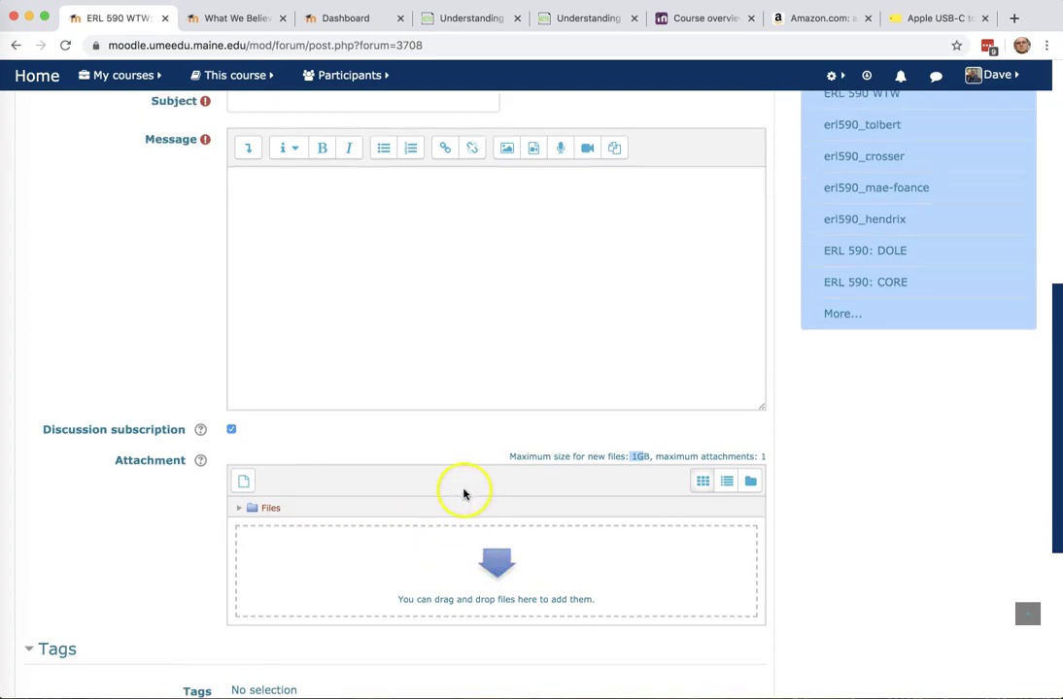
pyautogui.click(314, 189)
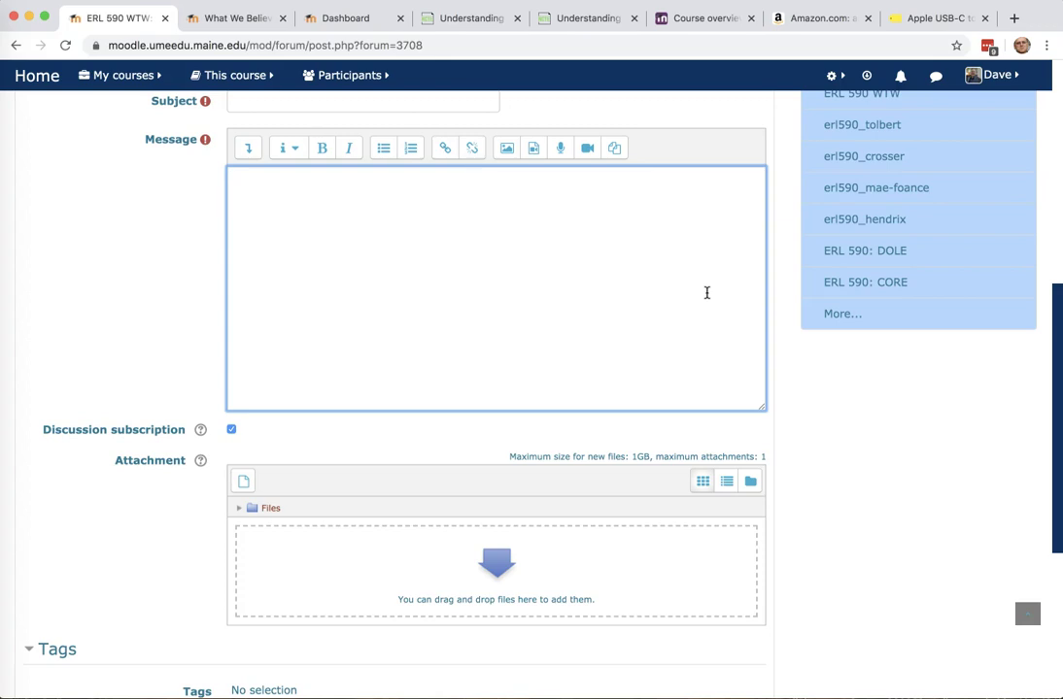
pyautogui.click(242, 185)
pyautogui.scroll(5, 534, 491)
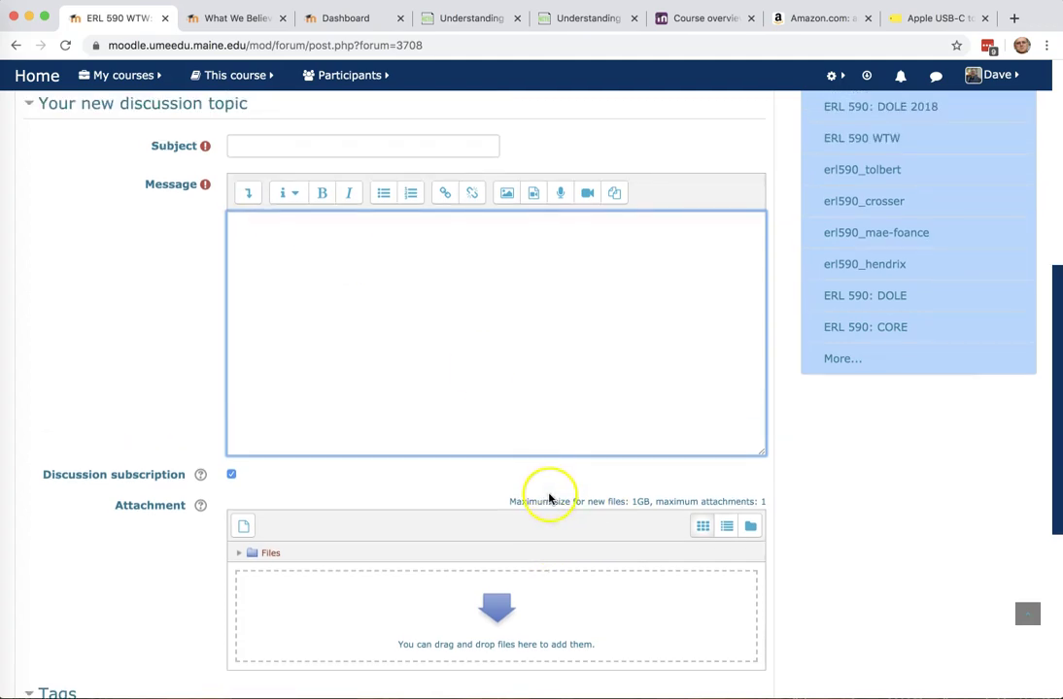
pyautogui.scroll(4, 547, 492)
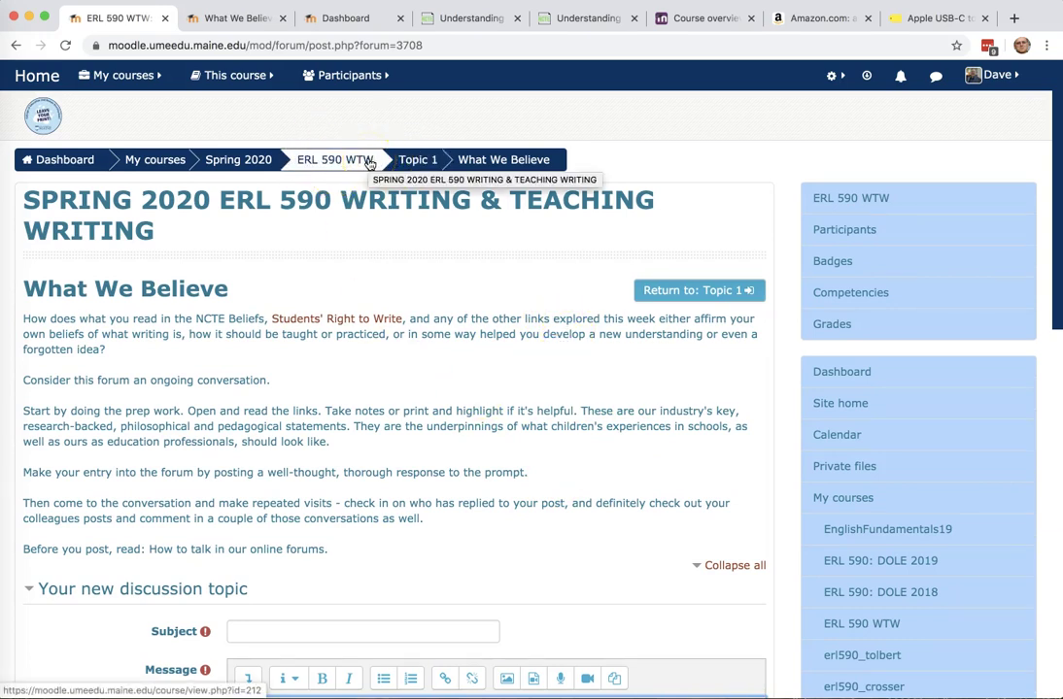
# Return to the ERL 590 WTW course home page and scroll through its topics and Blog menu.
pyautogui.click(369, 162)
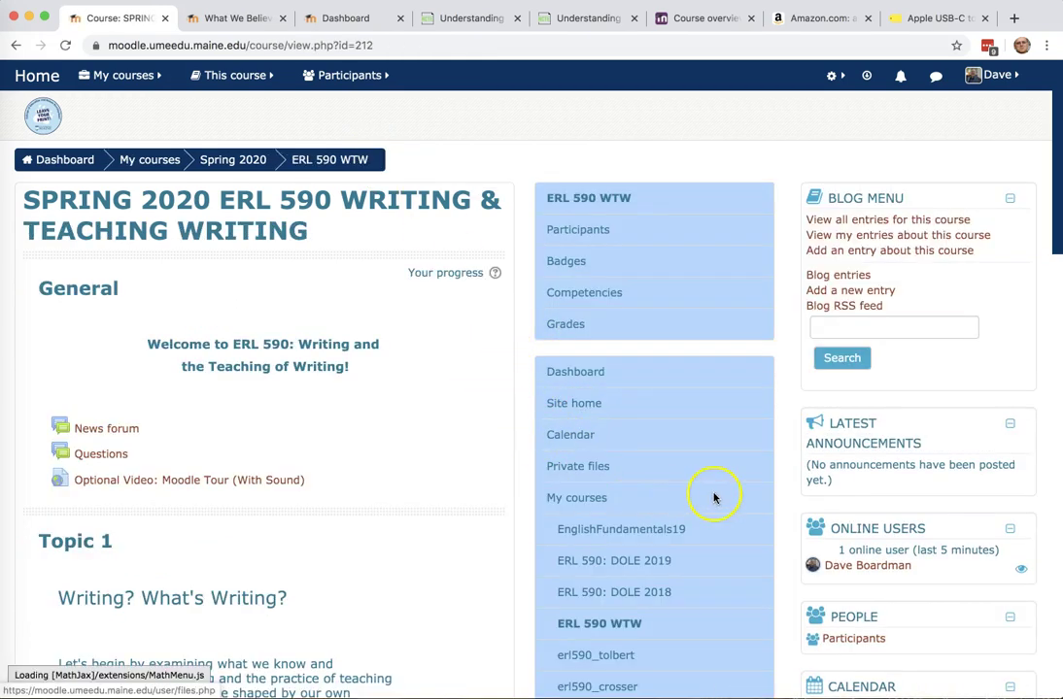
pyautogui.scroll(-4, 738, 496)
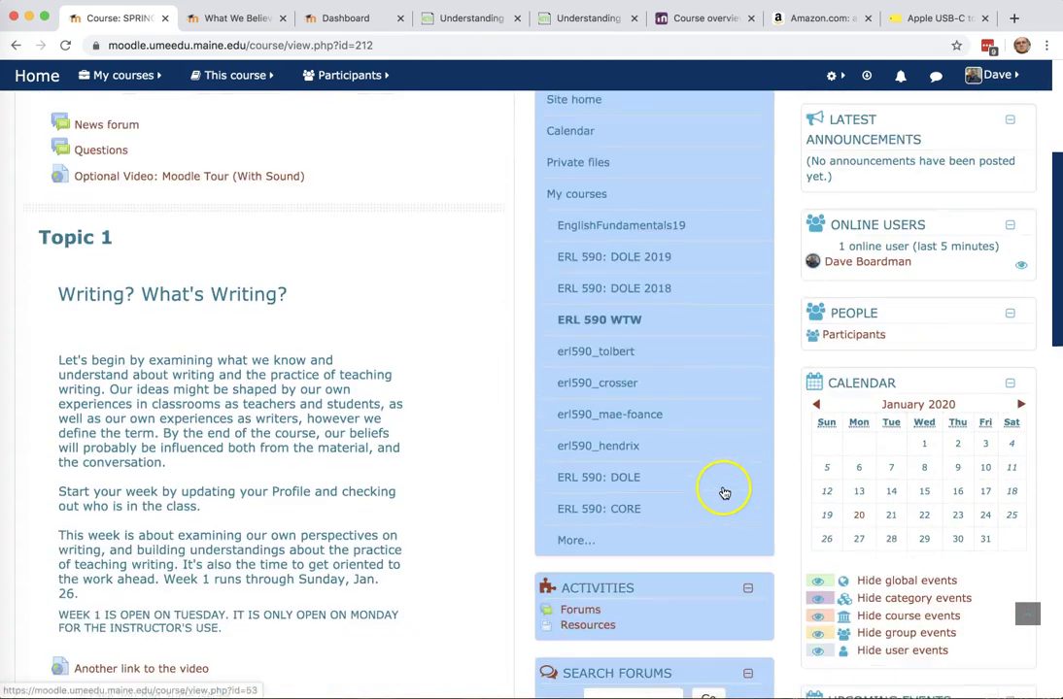
pyautogui.scroll(-8, 724, 493)
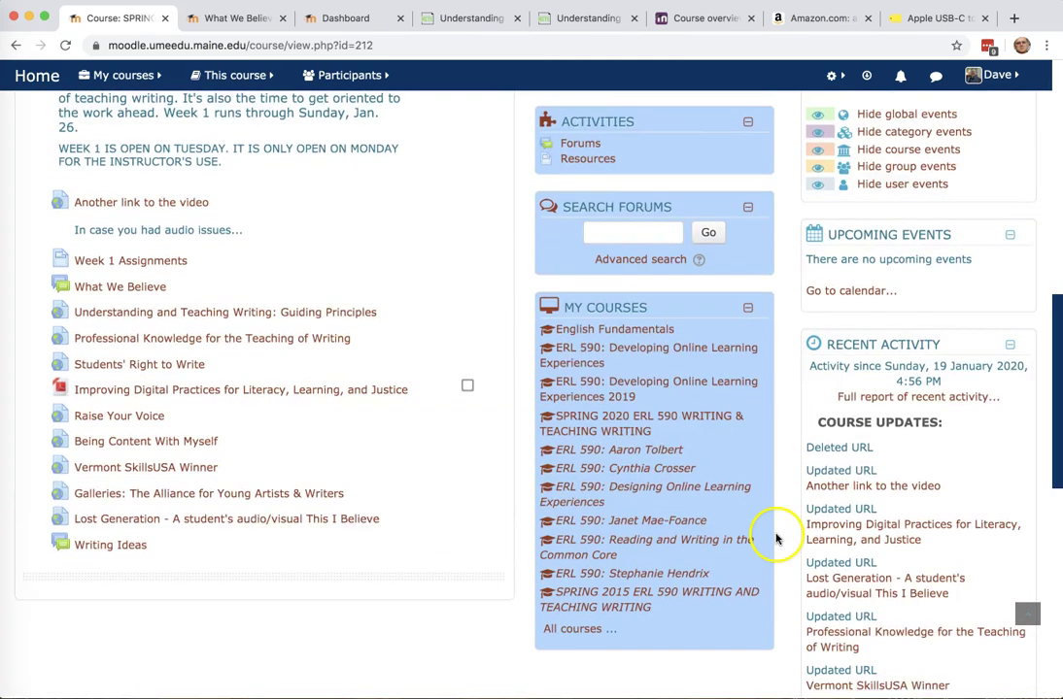
pyautogui.scroll(-3, 763, 541)
pyautogui.scroll(-11, 774, 537)
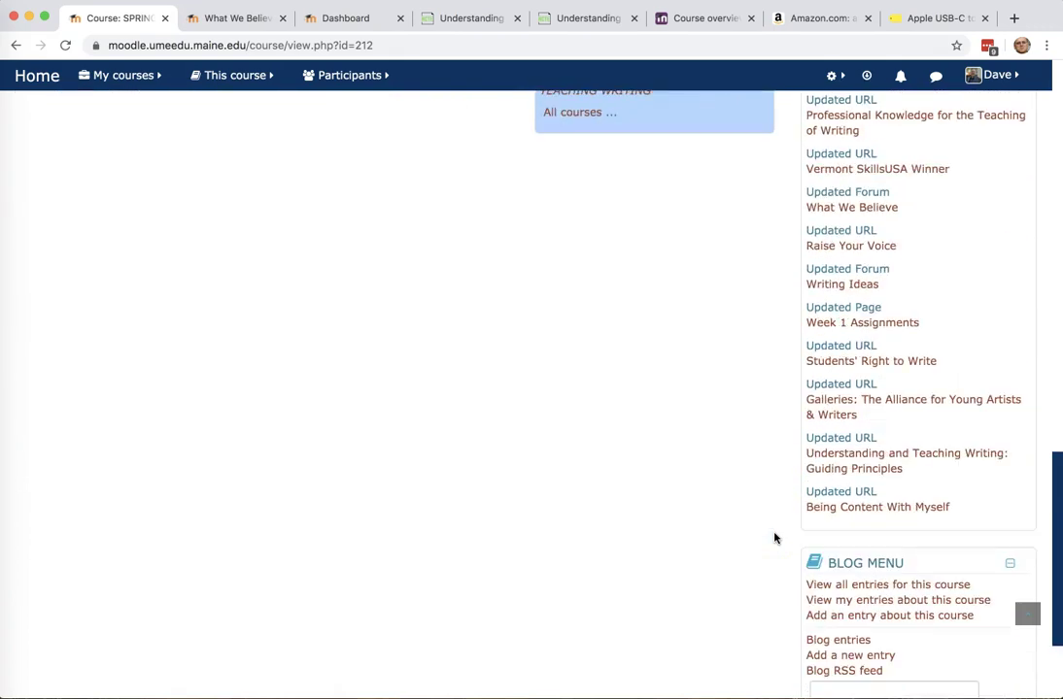
pyautogui.scroll(20, 774, 537)
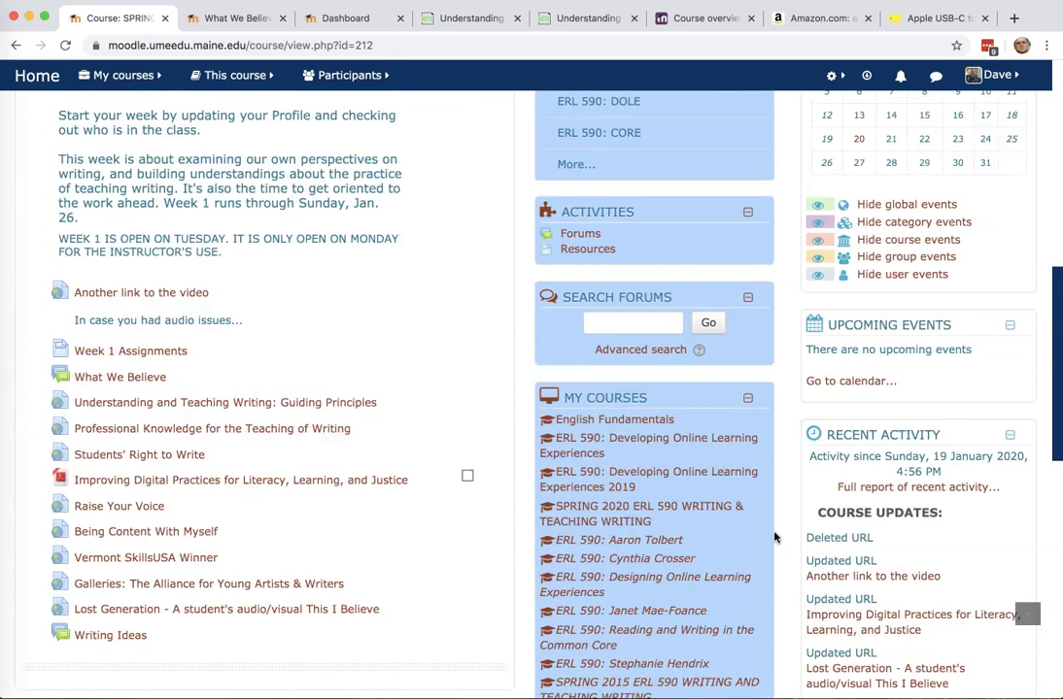
pyautogui.scroll(6, 774, 533)
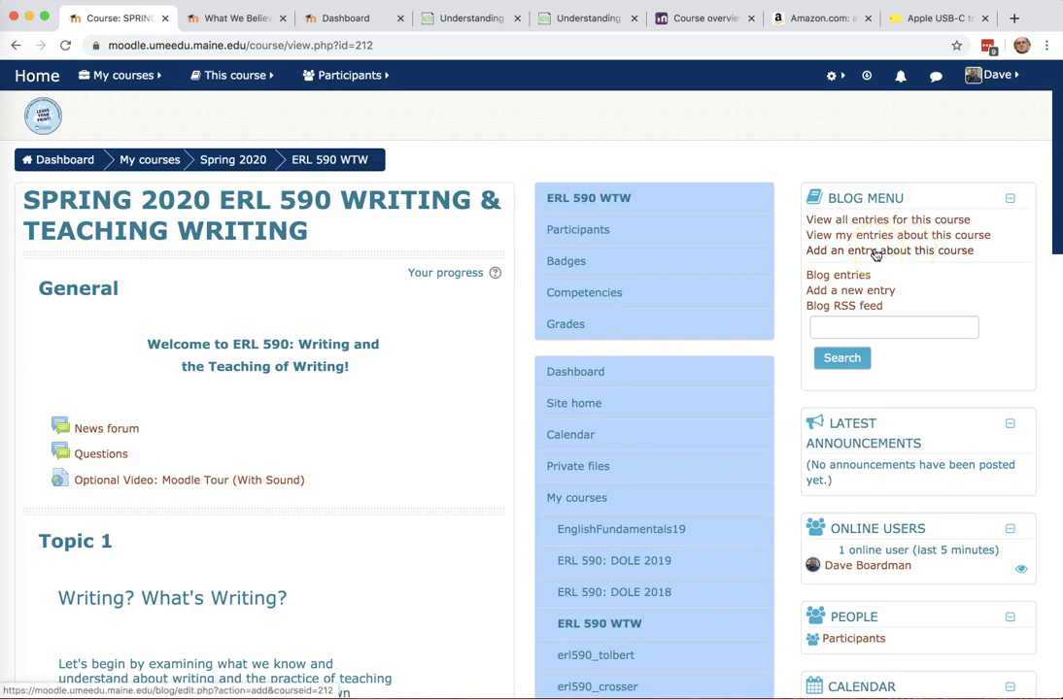
pyautogui.click(875, 255)
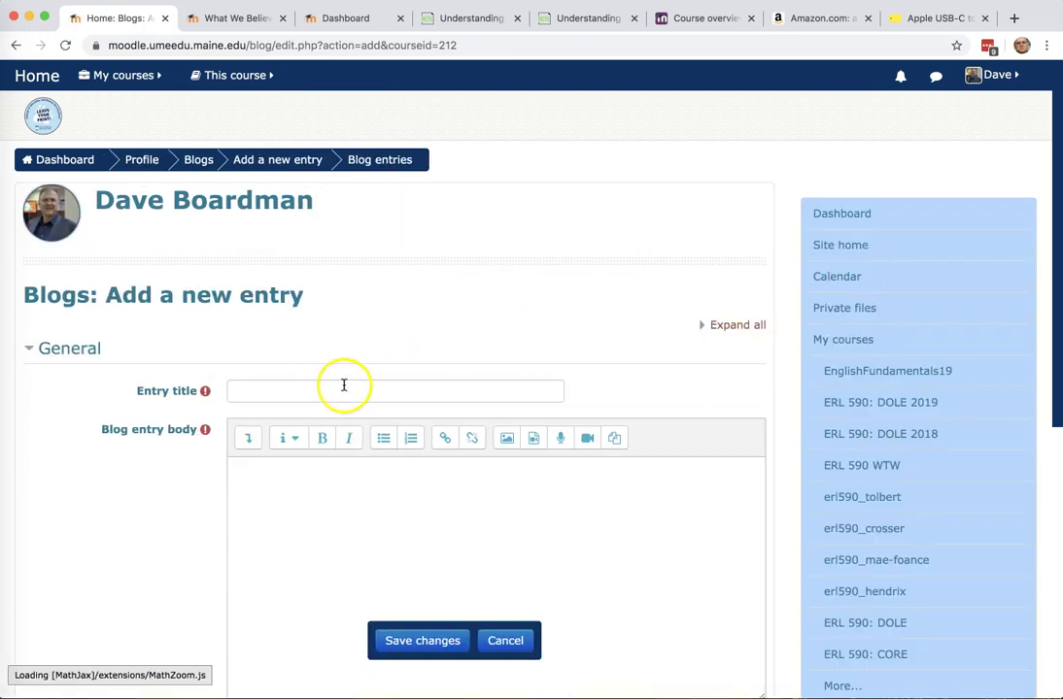
pyautogui.scroll(-2, 486, 502)
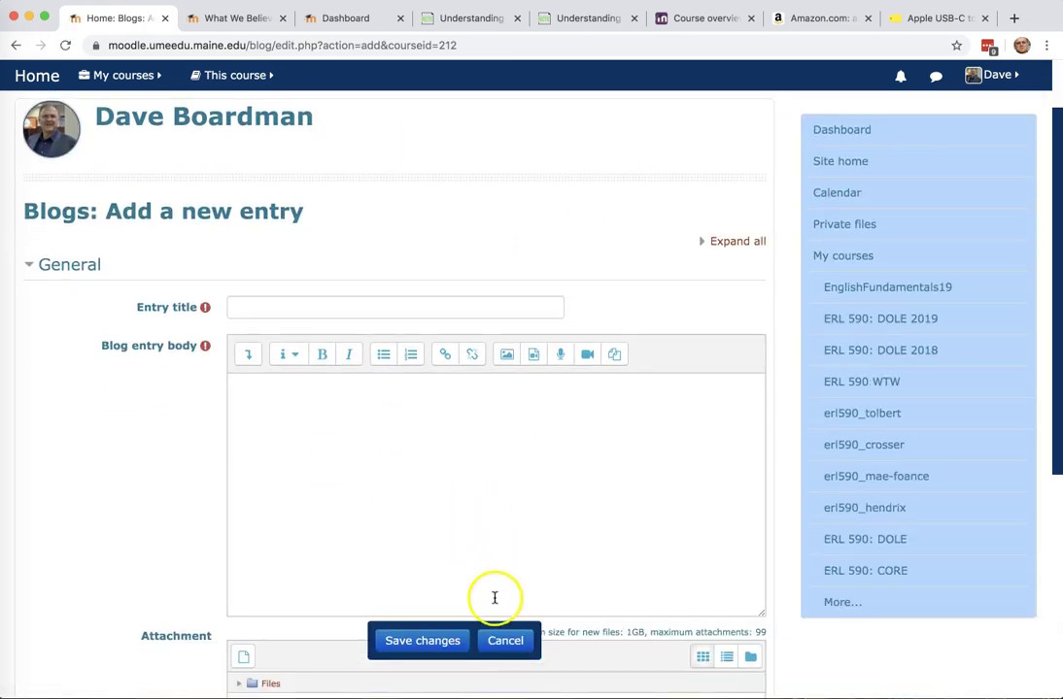
pyautogui.scroll(-5, 491, 593)
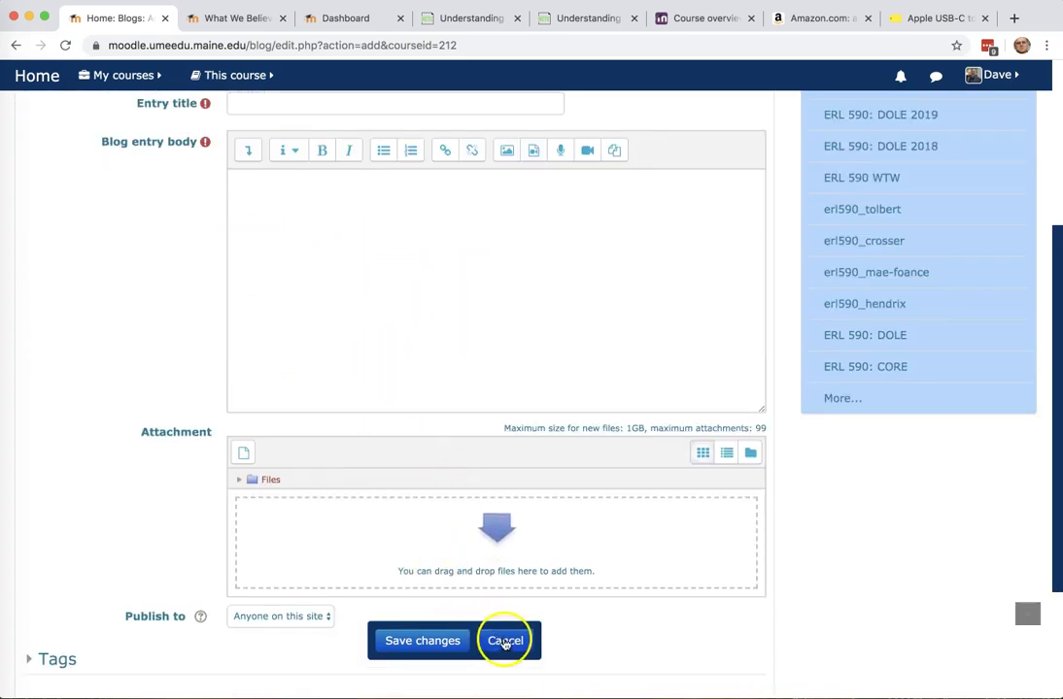
pyautogui.click(504, 641)
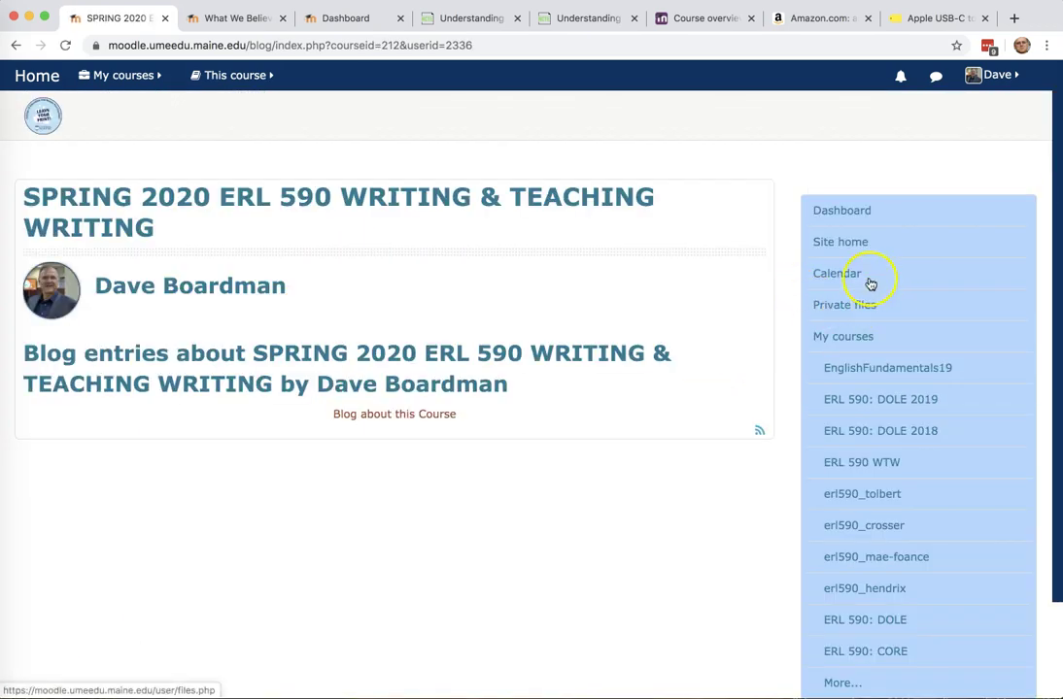
pyautogui.click(231, 76)
pyautogui.click(143, 78)
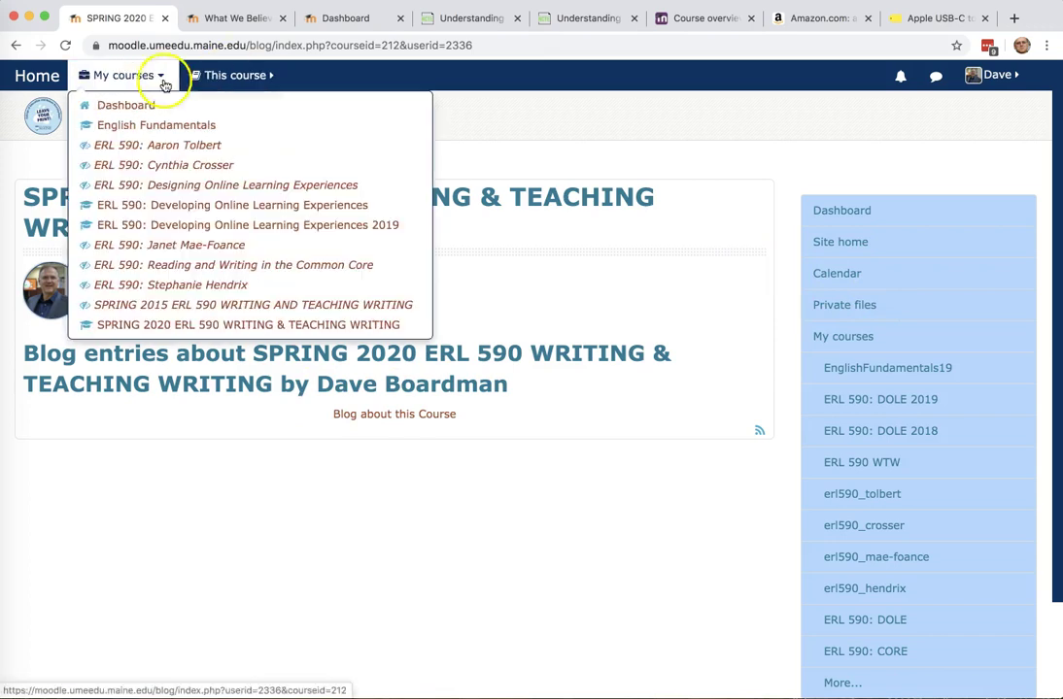
pyautogui.click(139, 78)
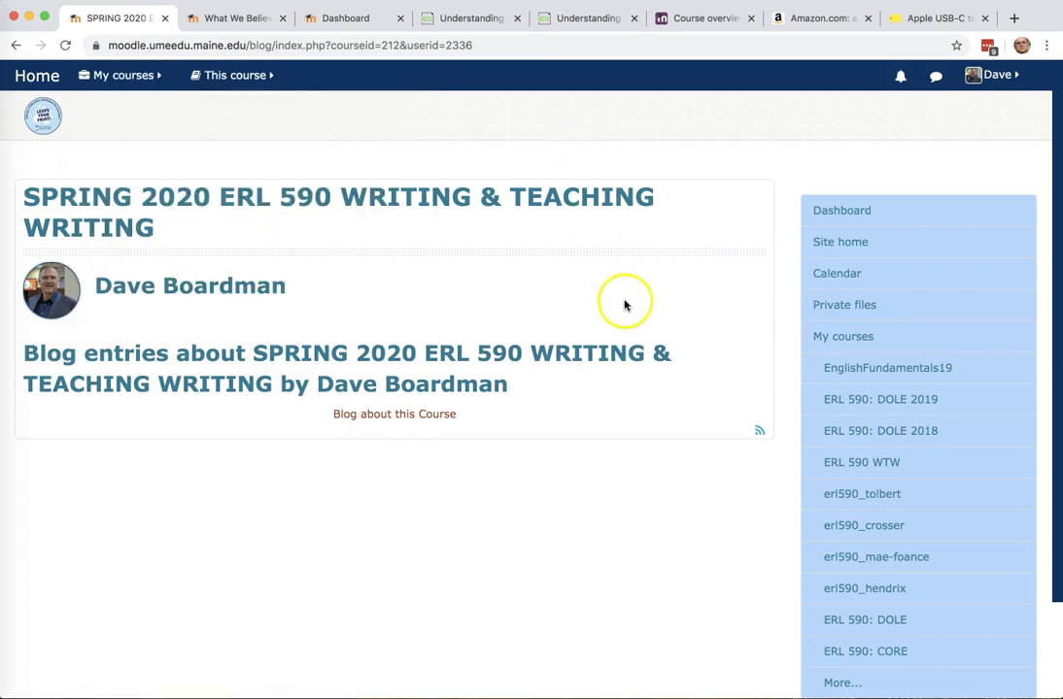
pyautogui.click(14, 45)
pyautogui.click(17, 45)
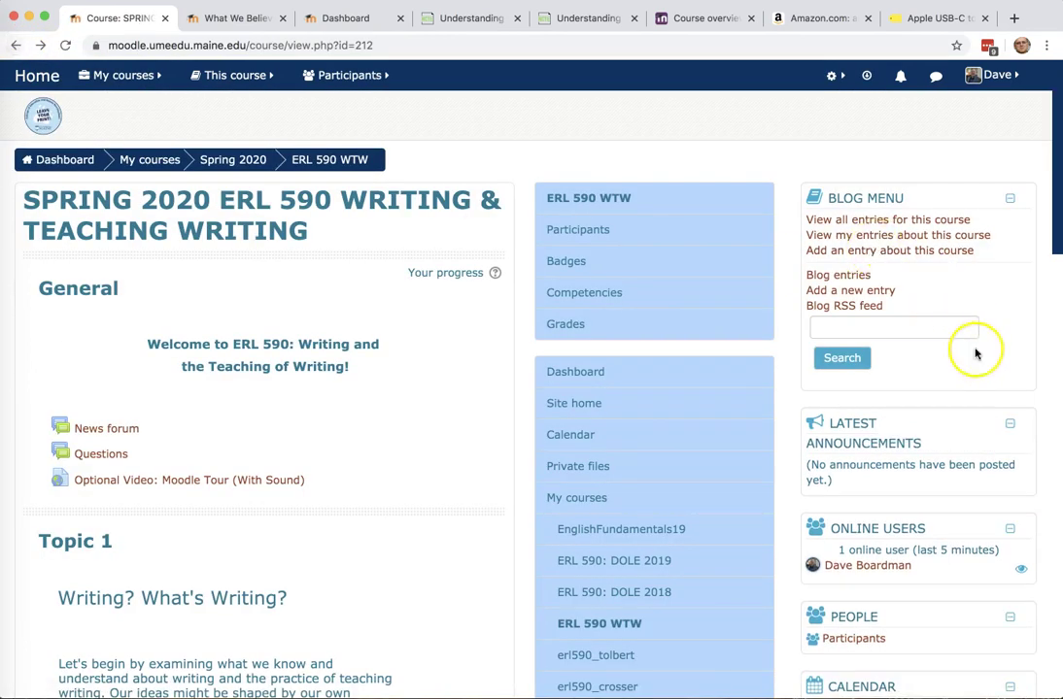
# Open the user menu on the ERL 590 course page and point at Preferences.
pyautogui.scroll(-2, 972, 493)
pyautogui.scroll(1, 972, 499)
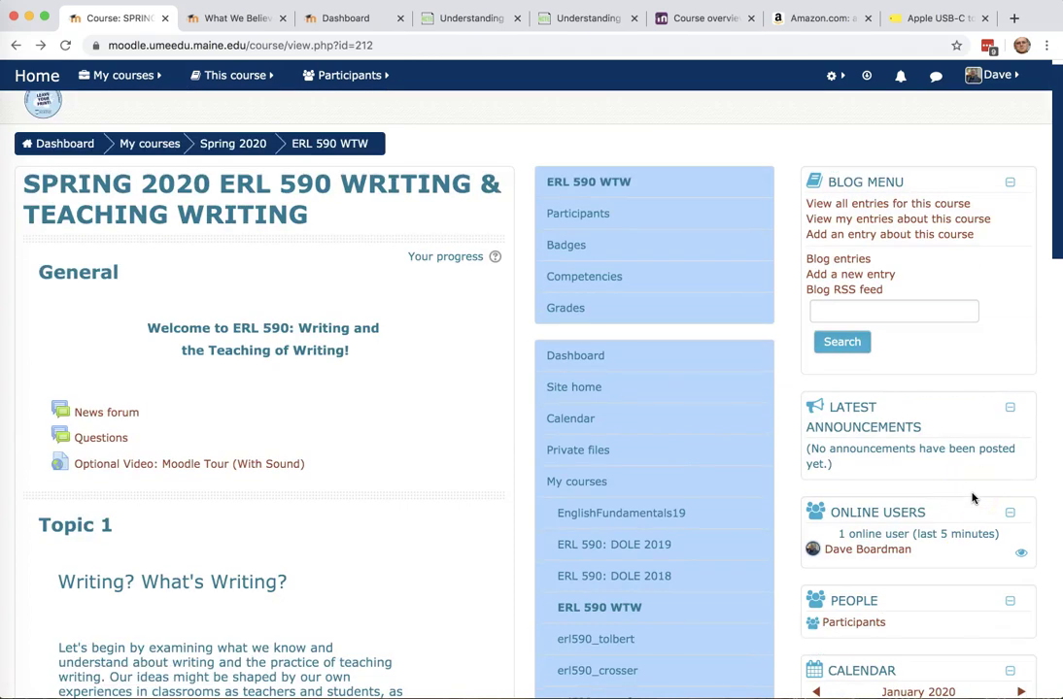
pyautogui.scroll(-1, 951, 490)
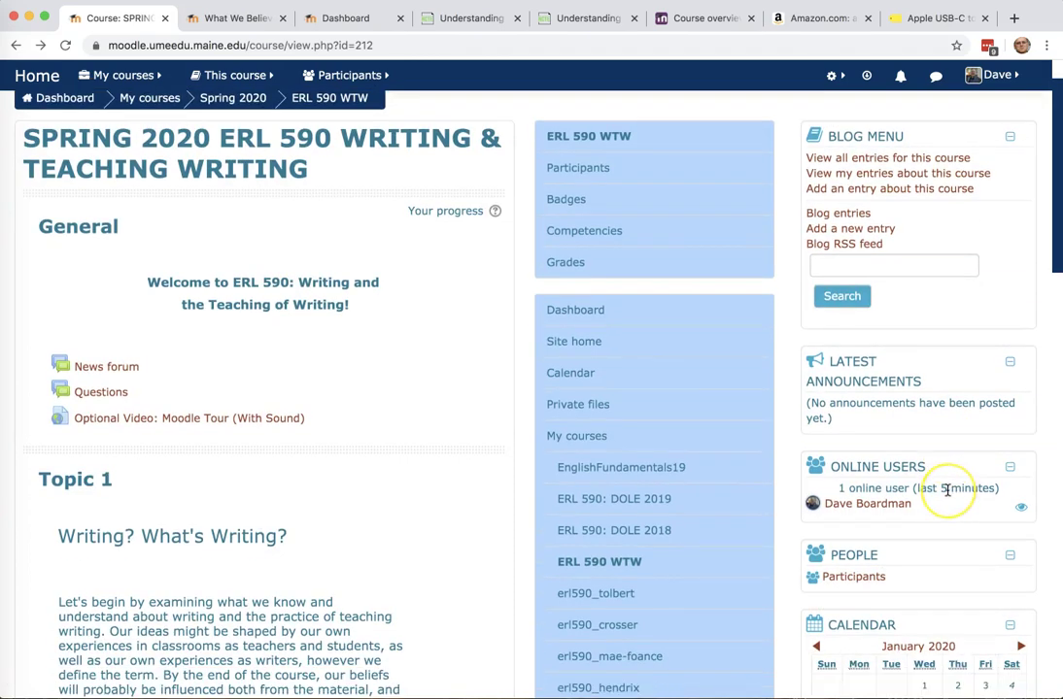
pyautogui.click(994, 75)
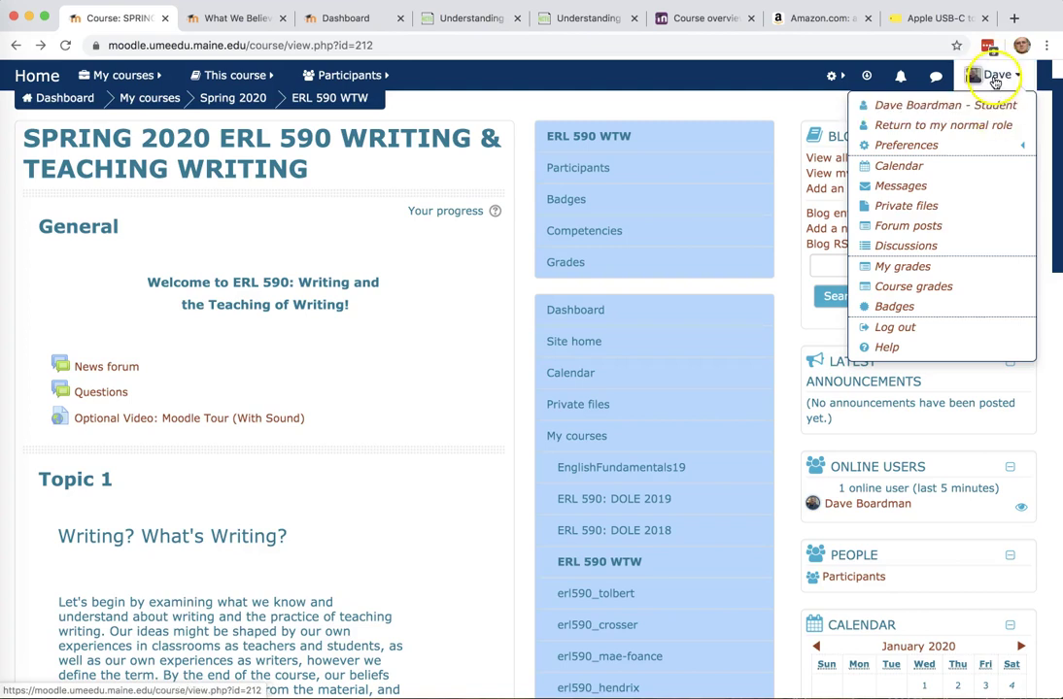
pyautogui.moveTo(925, 151)
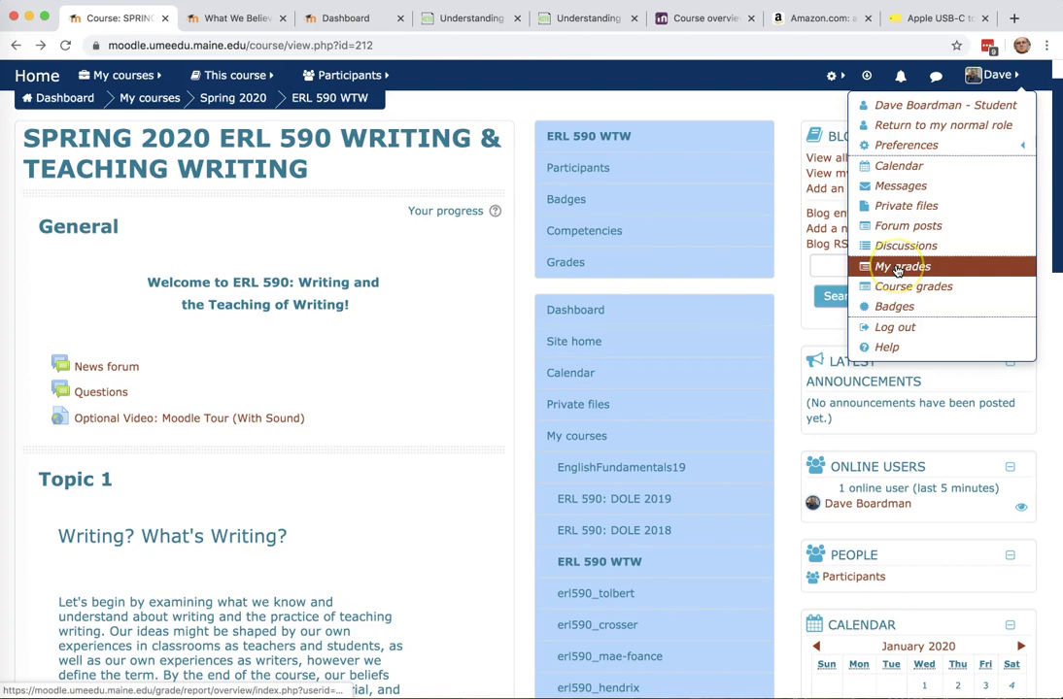
# Review the My grades overview across courses, then view your own profile's biography and user details.
pyautogui.click(897, 270)
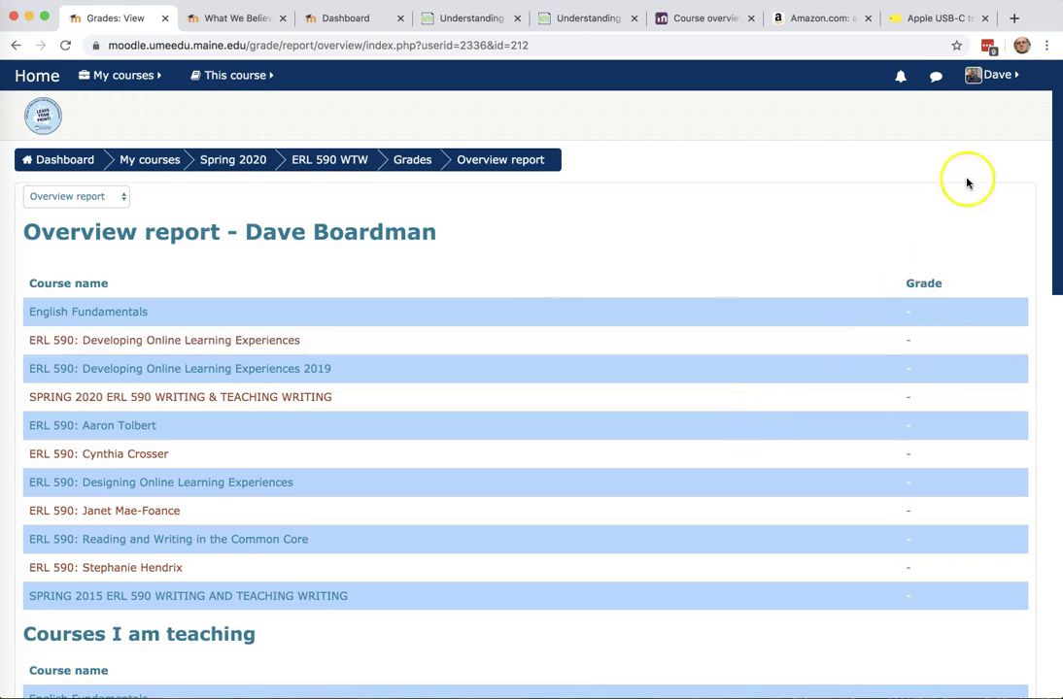
pyautogui.click(991, 76)
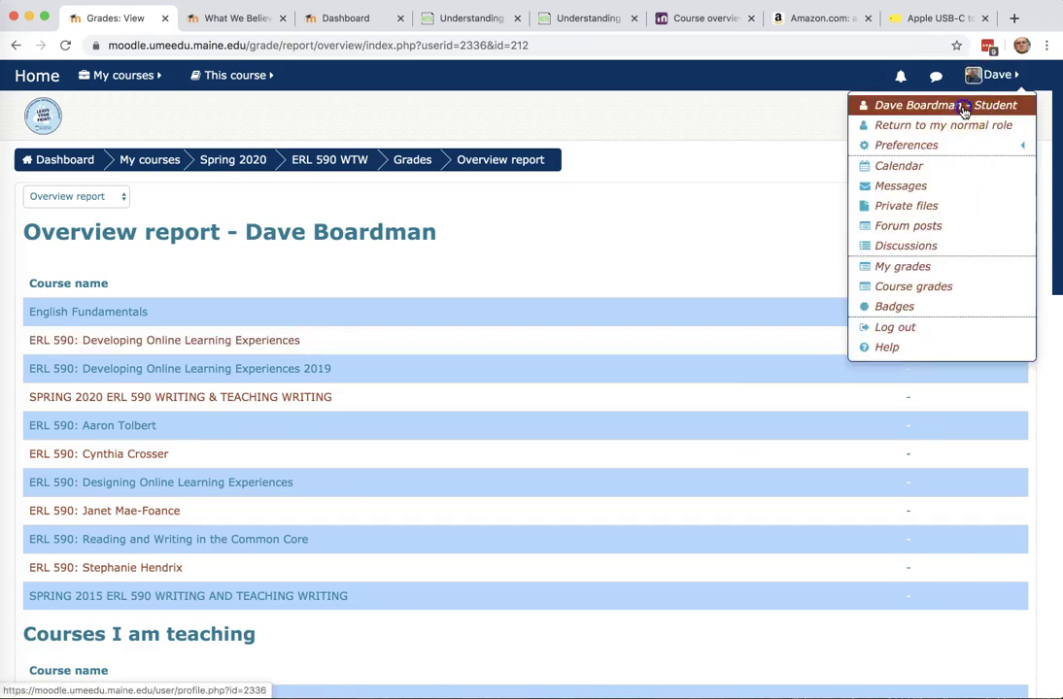
pyautogui.click(962, 109)
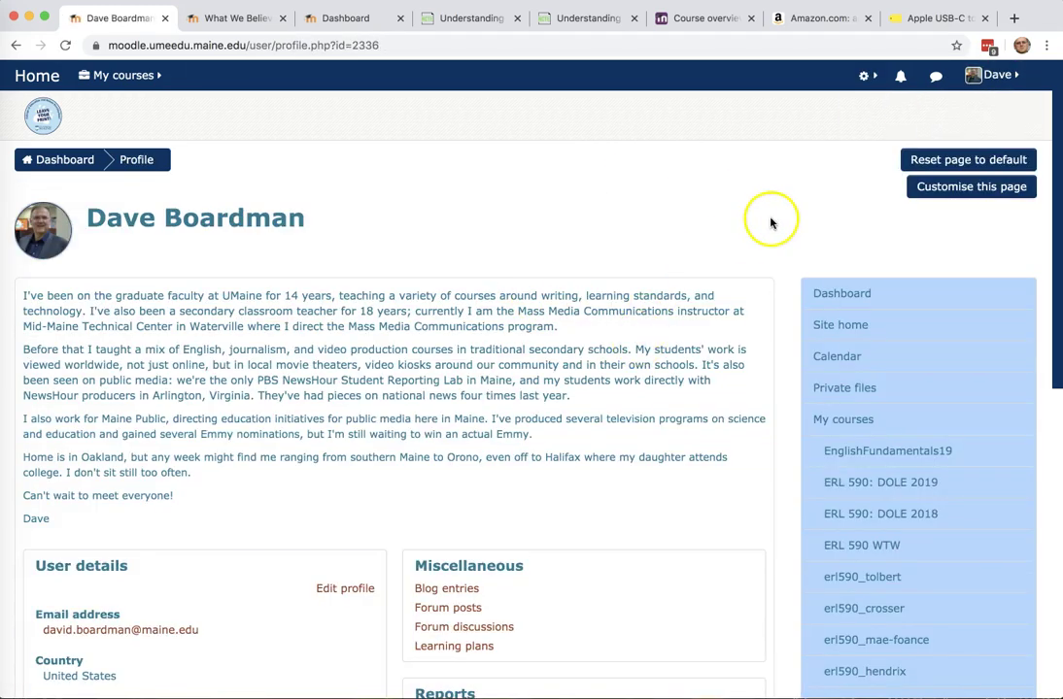